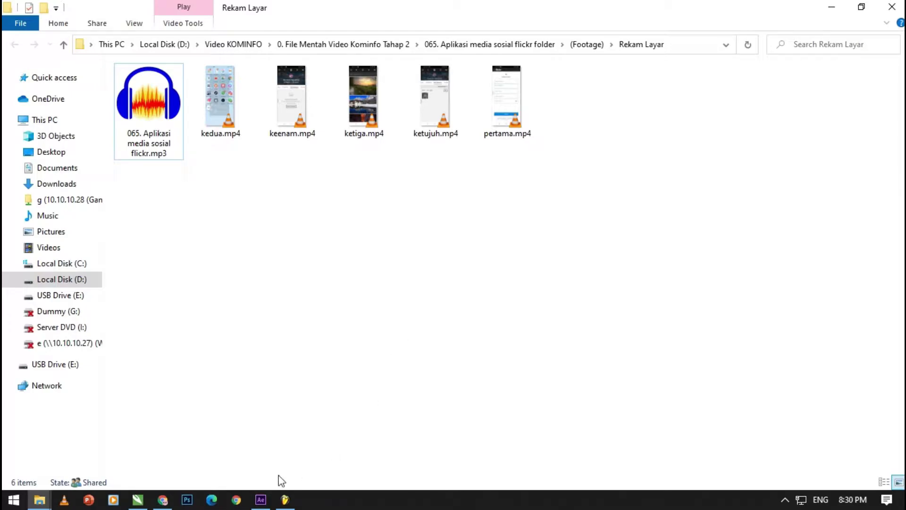
Switch to After Effects and review the Tutorial Flickr composition at 0:00:34:08 and its layers down to the background image.
click(265, 499)
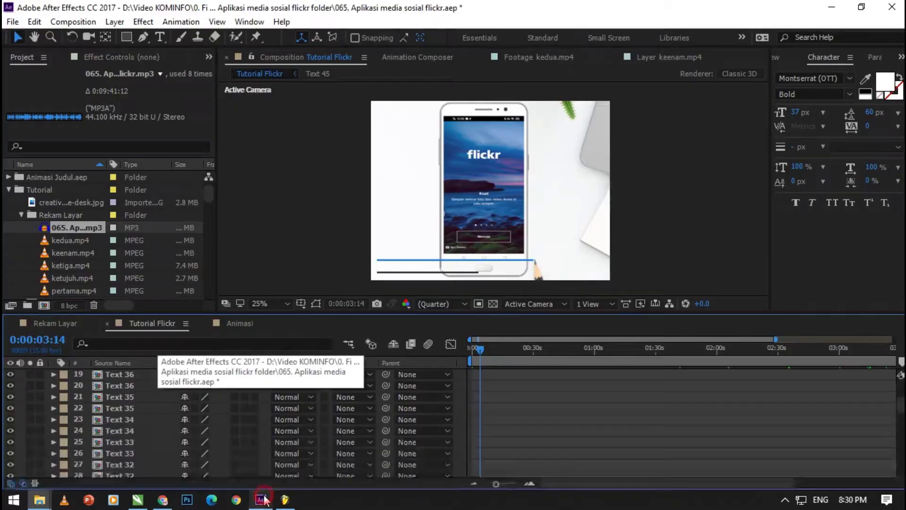
drag(520, 358, 542, 348)
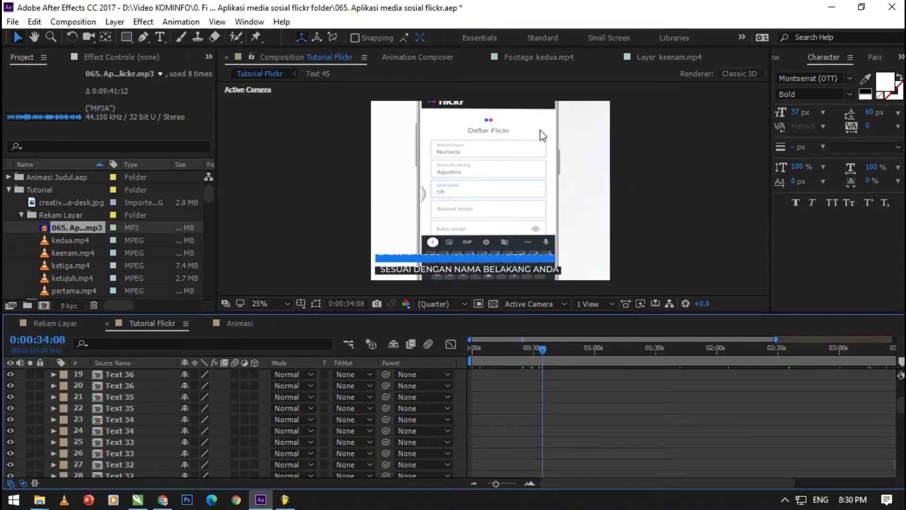
scroll(540, 401, down, 4)
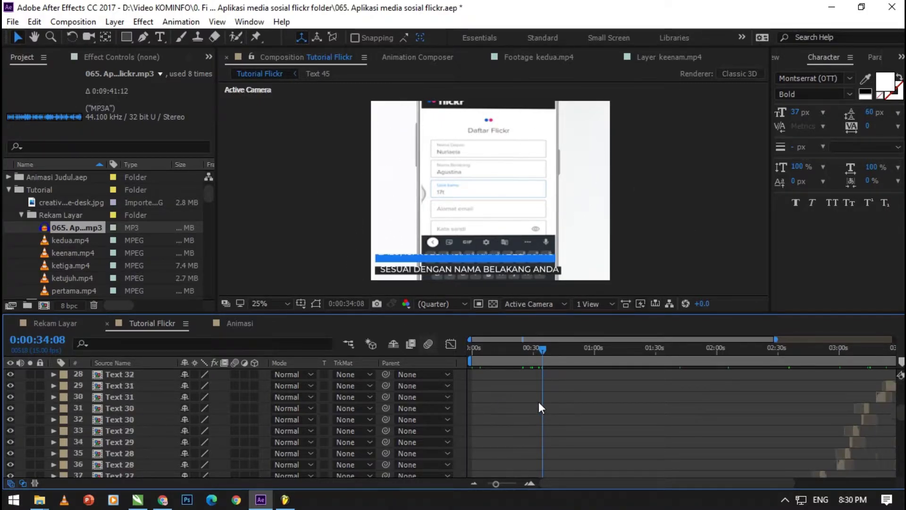
scroll(537, 403, down, 15)
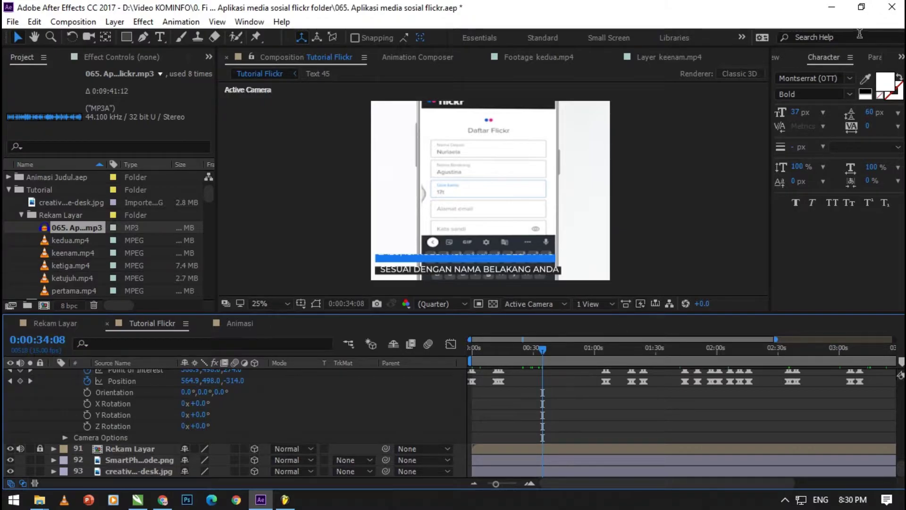
click(831, 7)
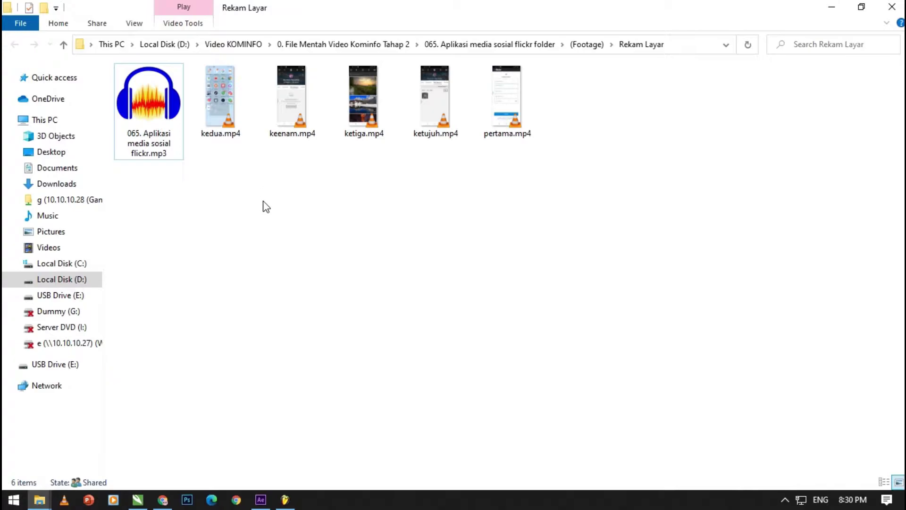
Switch to FL Studio, close the Playlist and delete the "065. Aplikasi media sosial flickr" audio clip channel.
click(178, 158)
click(316, 267)
click(285, 500)
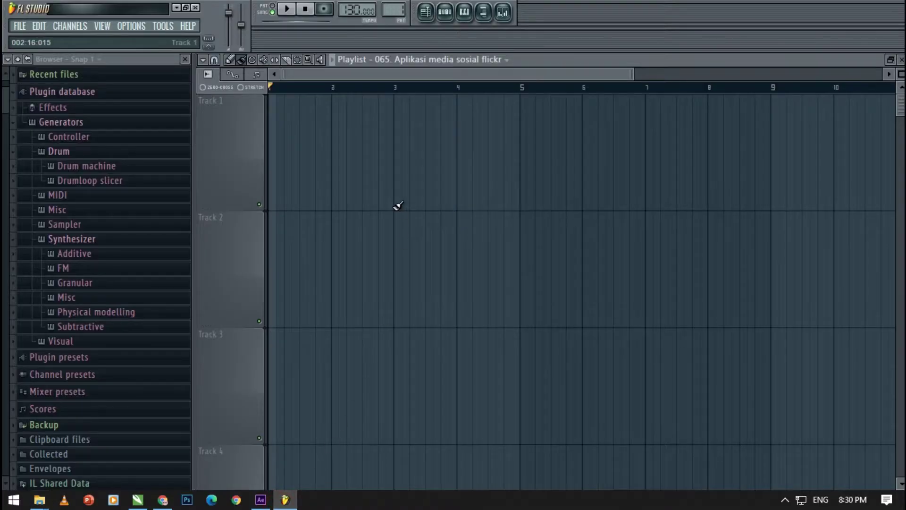
click(902, 59)
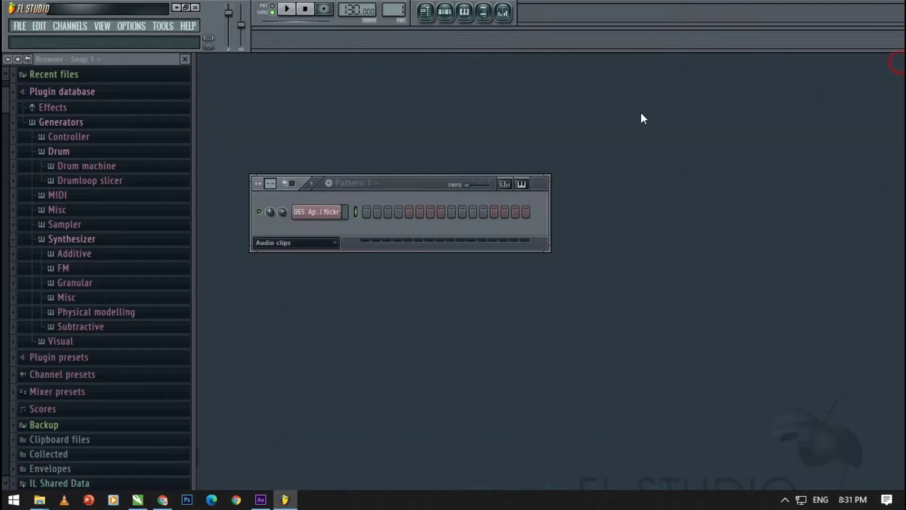
drag(440, 184, 447, 137)
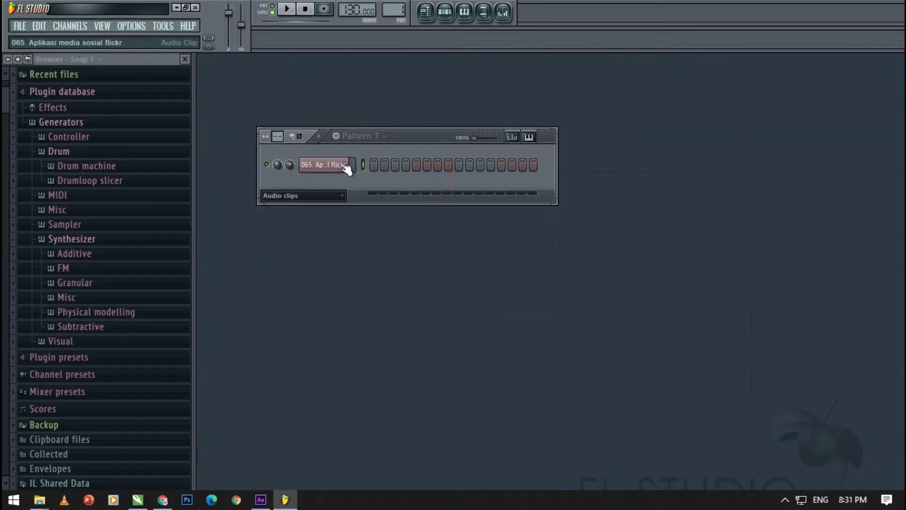
right_click(319, 170)
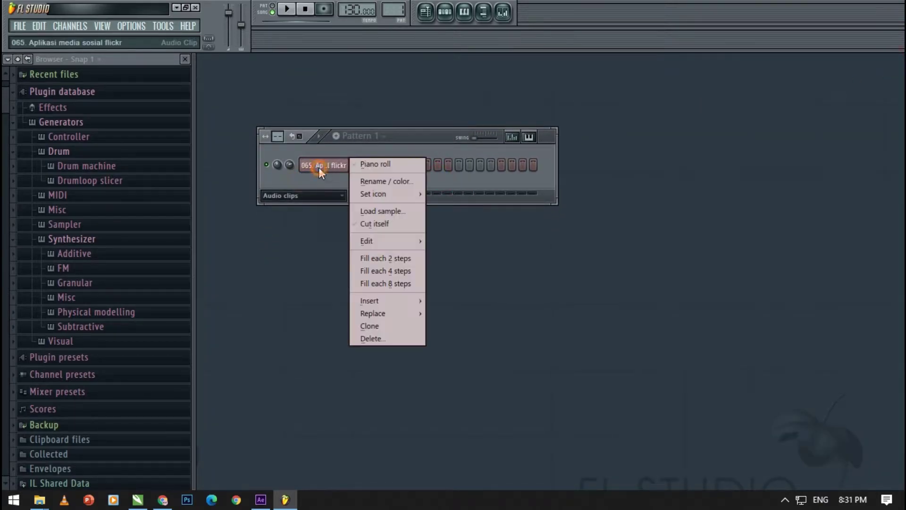
click(374, 338)
click(524, 285)
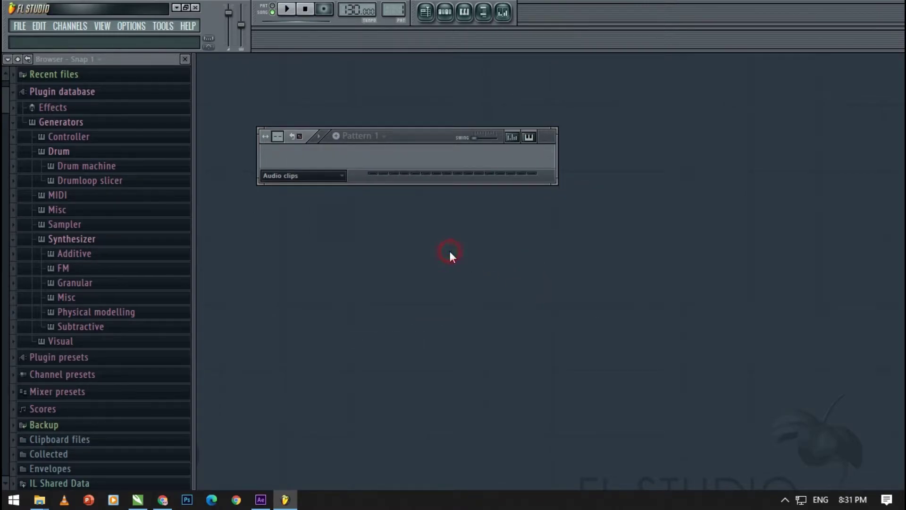
Set the channel filter to All and reopen the empty Playlist.
click(347, 176)
click(327, 184)
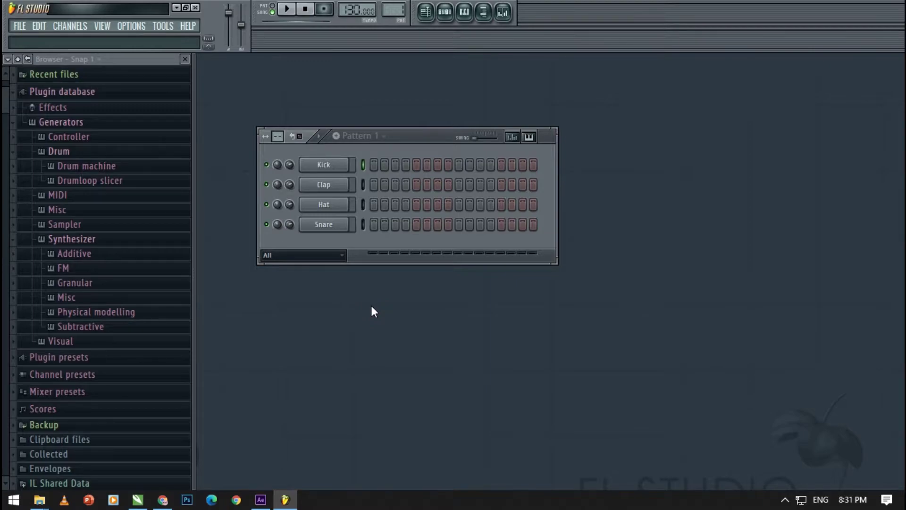
click(430, 18)
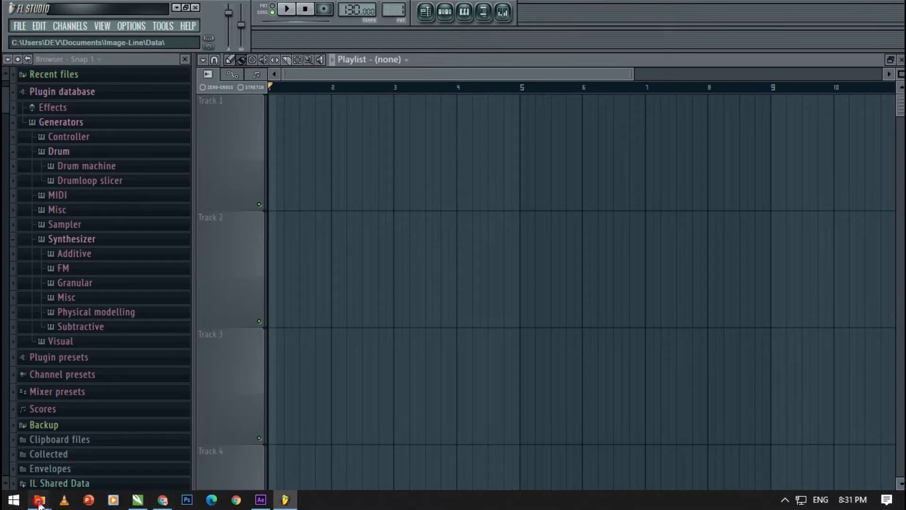
Import "065. Aplikasi media sosial flickr.mp3" from the Rekam Layar folder into Track 1 of the FL Studio Playlist, starting at bar 1.
mouse_move(45, 505)
click(381, 451)
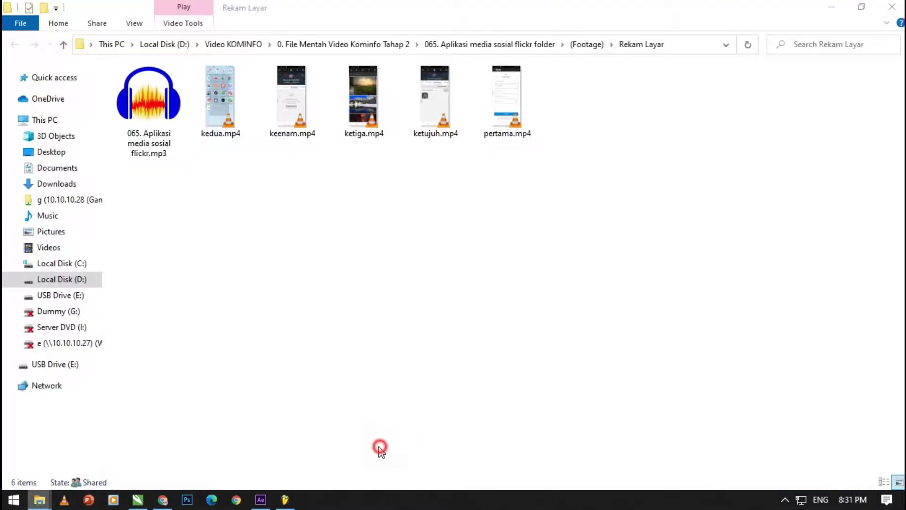
click(140, 113)
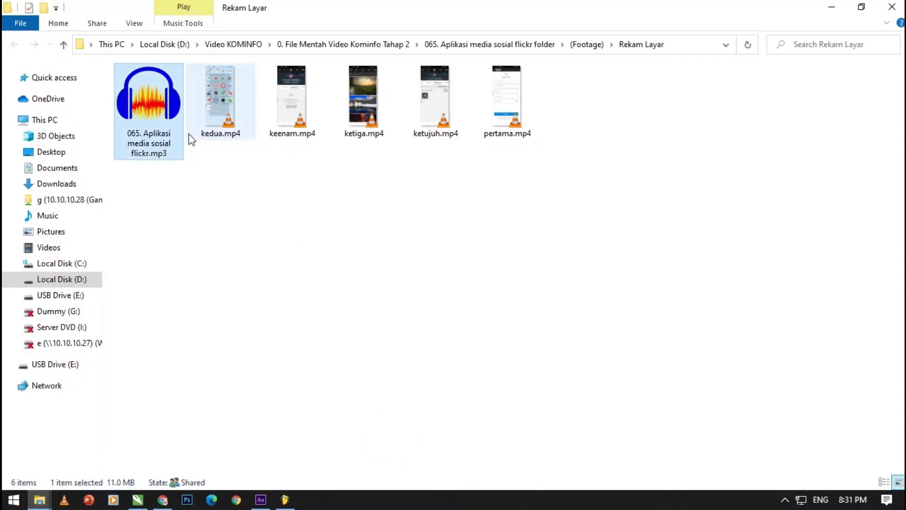
drag(140, 119, 322, 125)
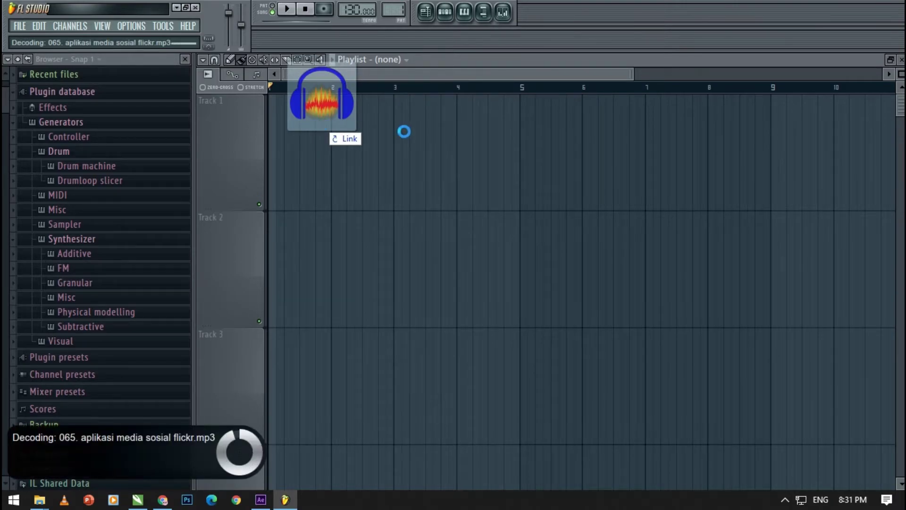
drag(480, 145, 321, 144)
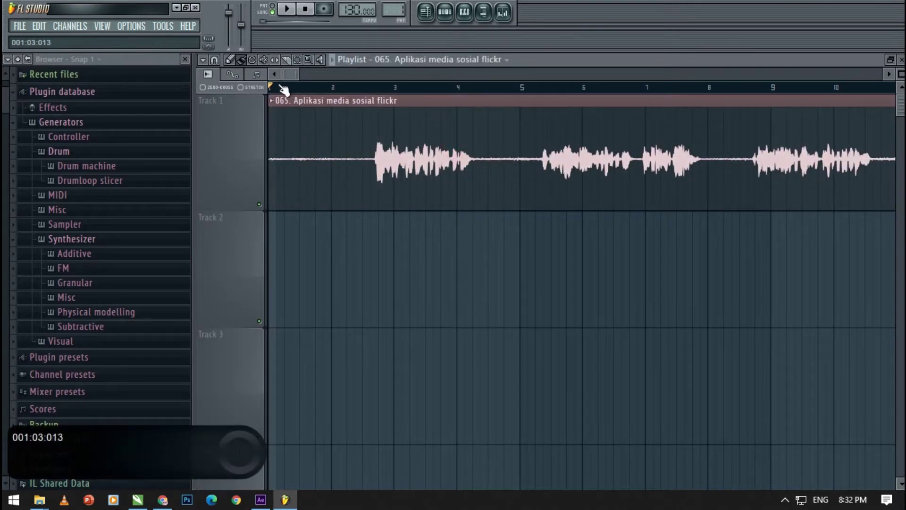
Inspect the imported voice clip's waveform and play its opening from the beginning to bar 4.
scroll(282, 78, up, 3)
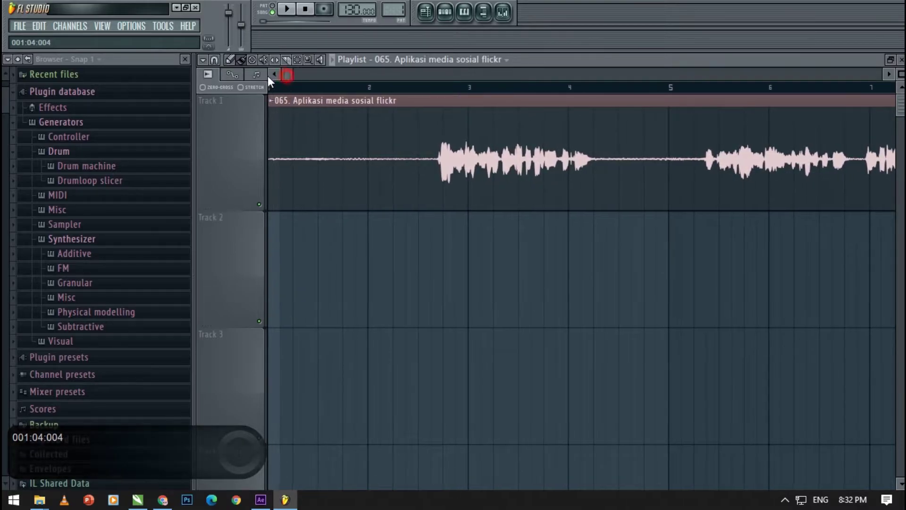
scroll(313, 97, down, 1)
scroll(307, 94, down, 10)
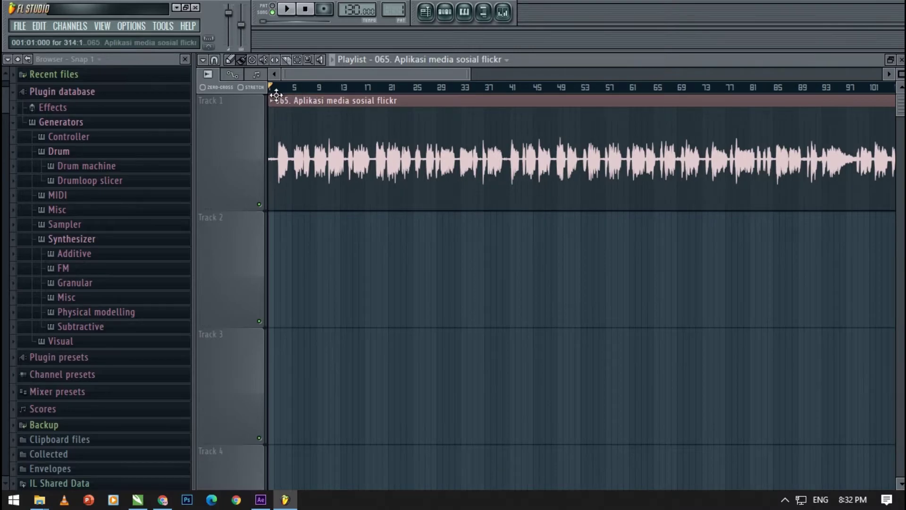
drag(285, 74, 265, 94)
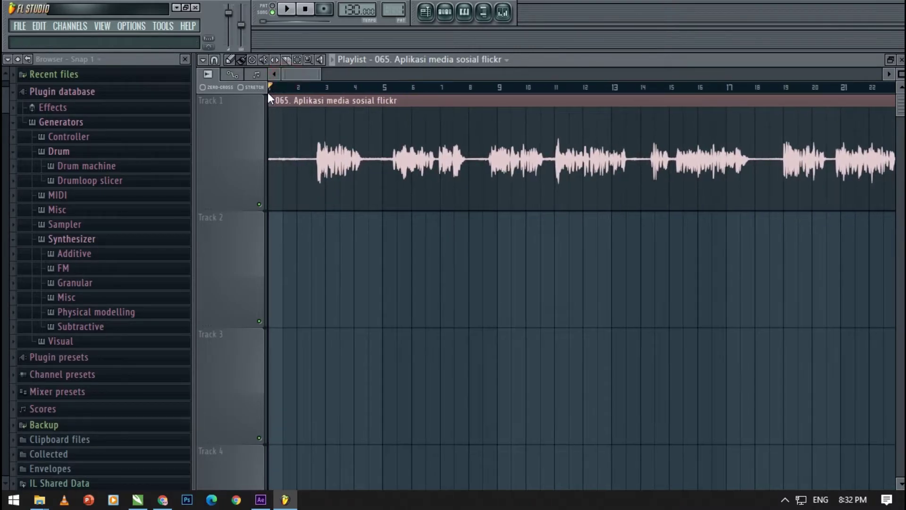
click(287, 11)
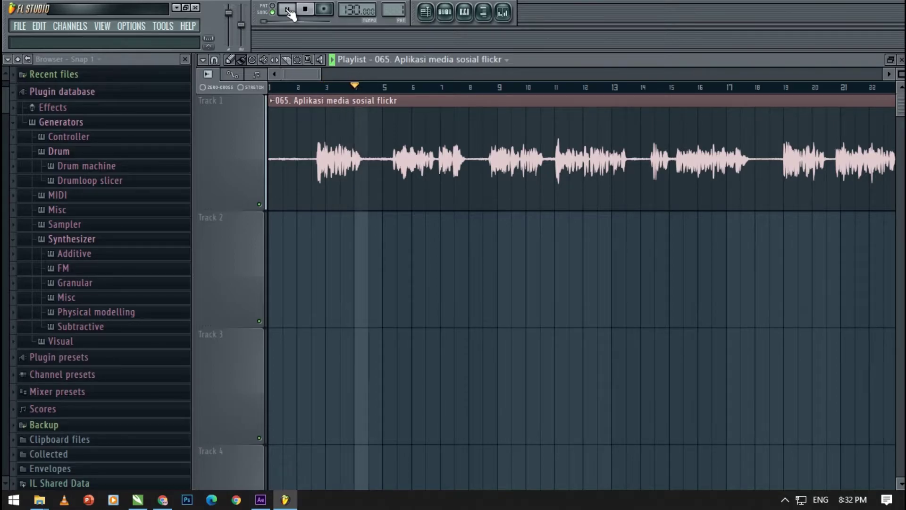
click(289, 10)
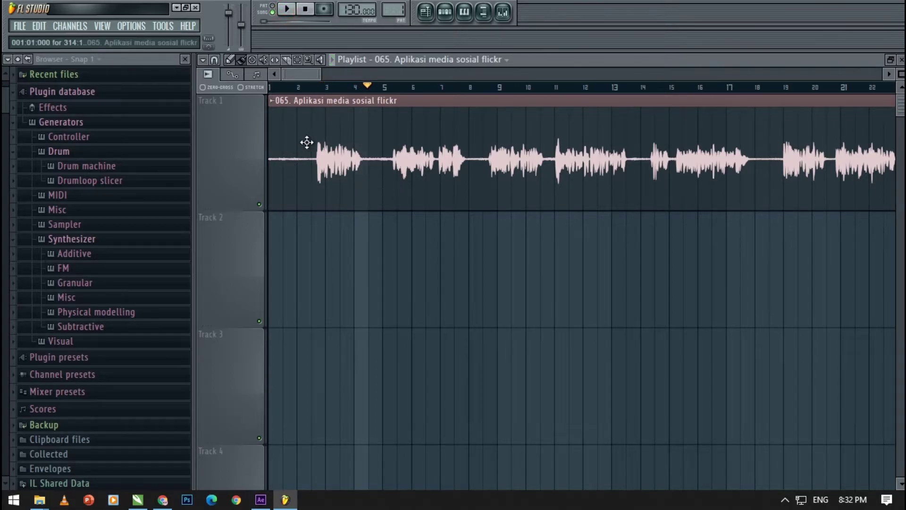
Turn on Normalize in the voice clip's channel settings and close them.
click(343, 154)
double_click(333, 148)
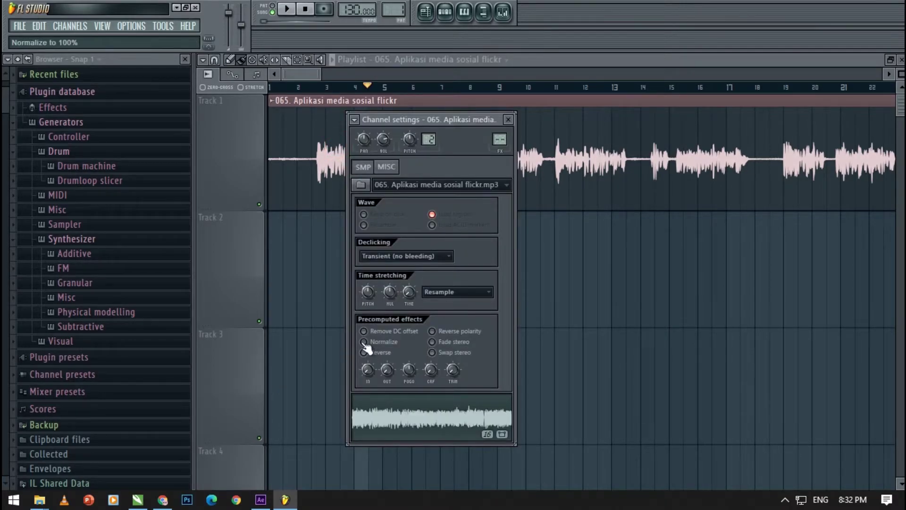
click(363, 342)
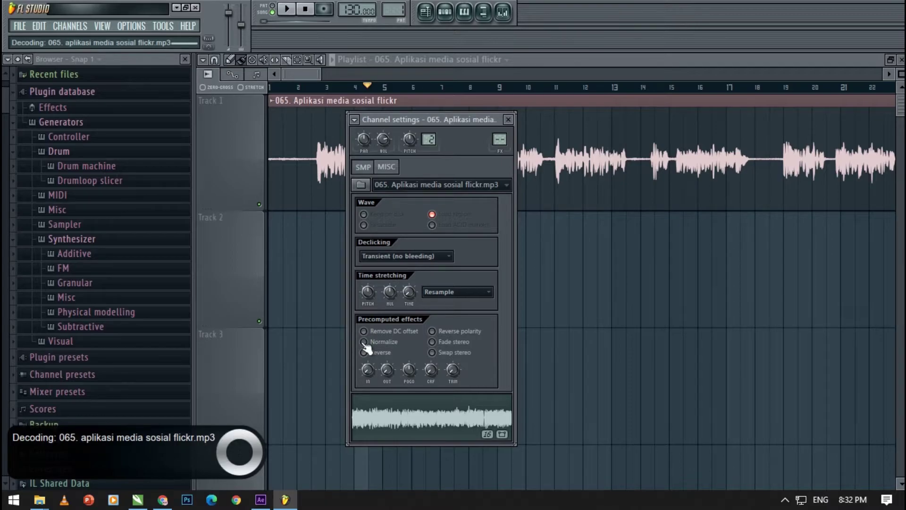
click(508, 119)
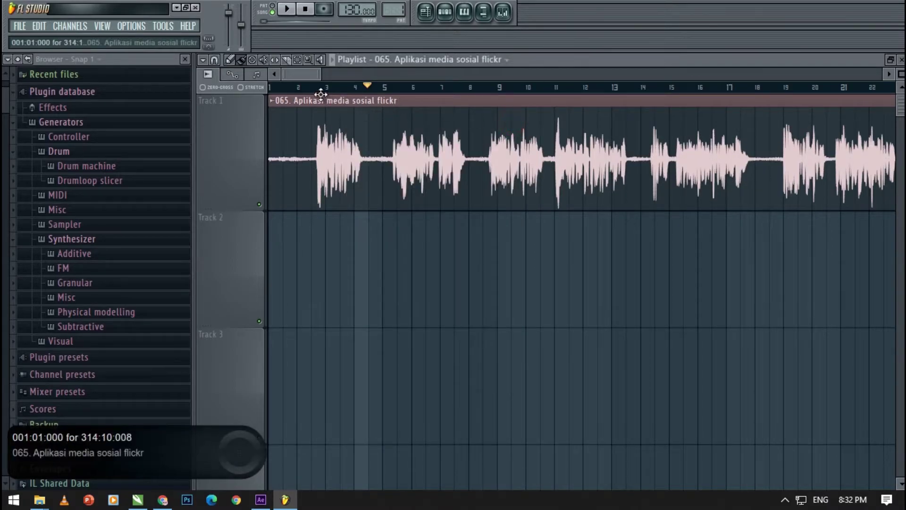
Play the opening phrase of the normalized voice clip to check its loudness and background noise.
scroll(301, 97, up, 1)
scroll(298, 97, up, 4)
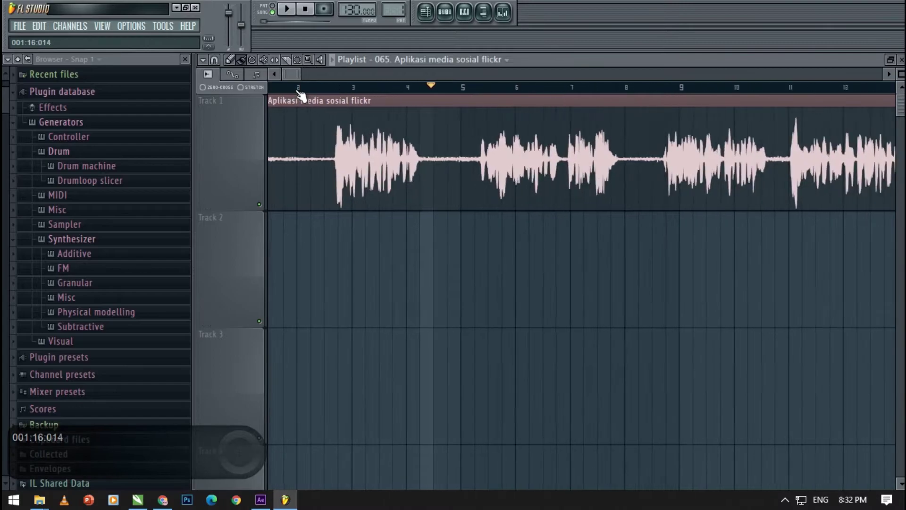
drag(286, 76, 279, 78)
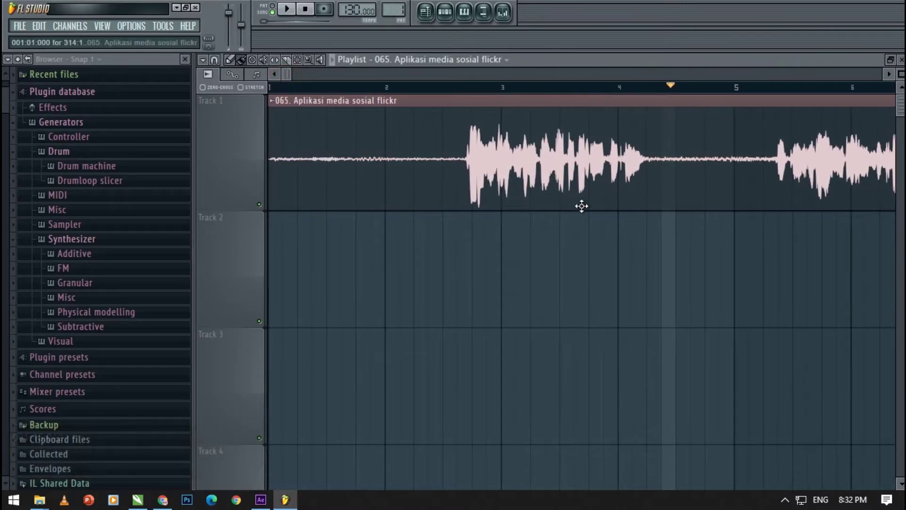
click(295, 14)
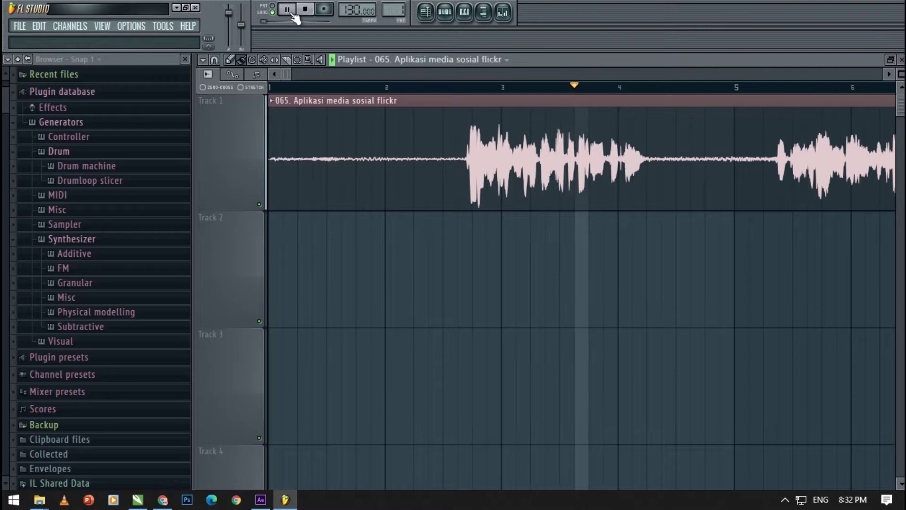
click(288, 10)
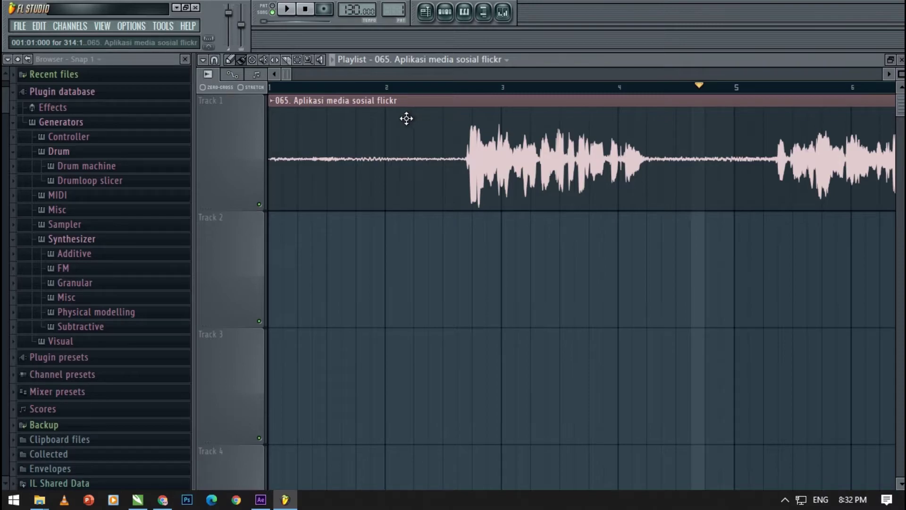
Open the normalized voice clip's sample for editing in Edison and maximize the editor.
scroll(398, 95, down, 3)
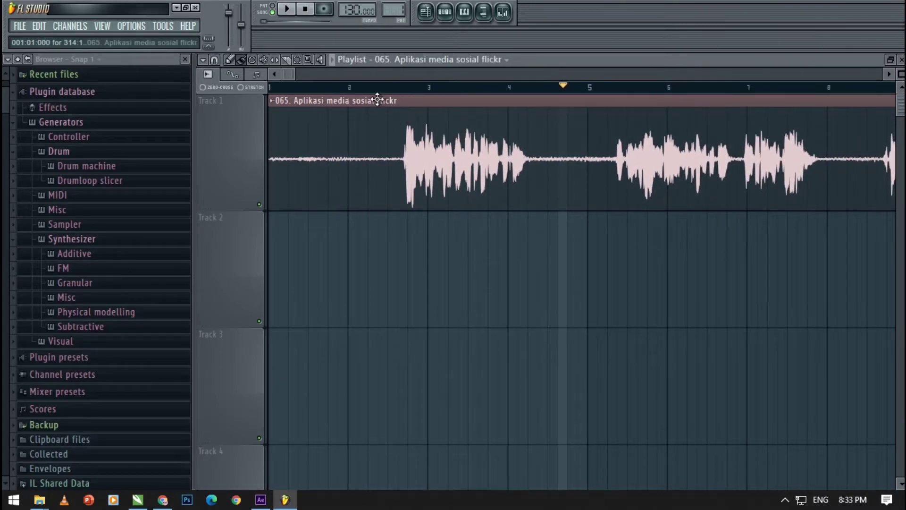
scroll(390, 98, down, 1)
scroll(390, 98, down, 2)
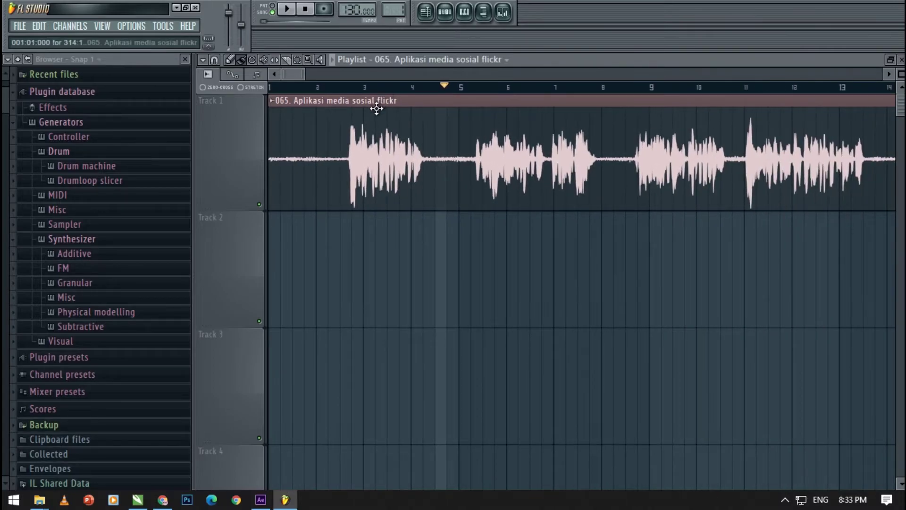
double_click(331, 136)
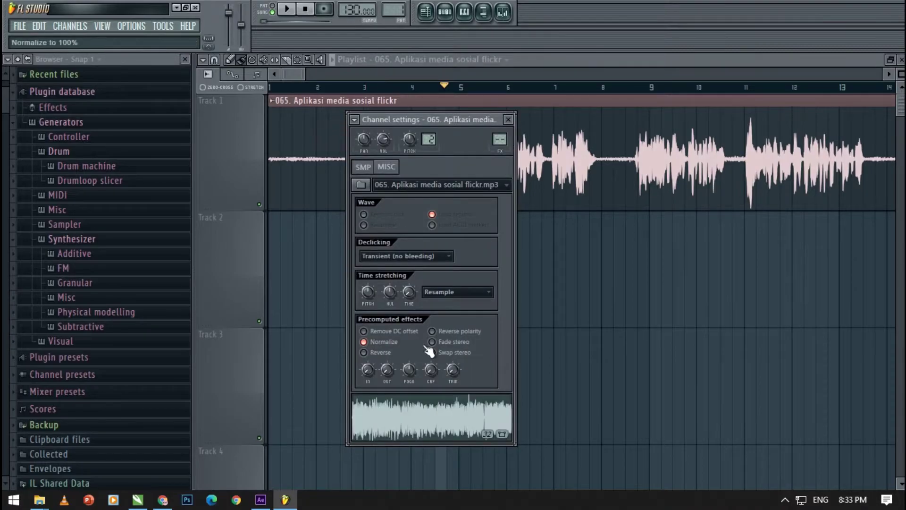
right_click(404, 419)
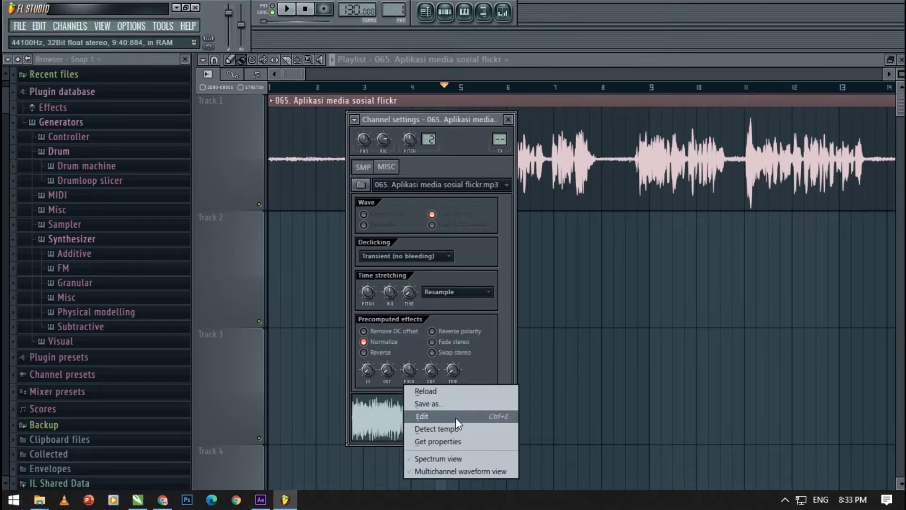
click(429, 416)
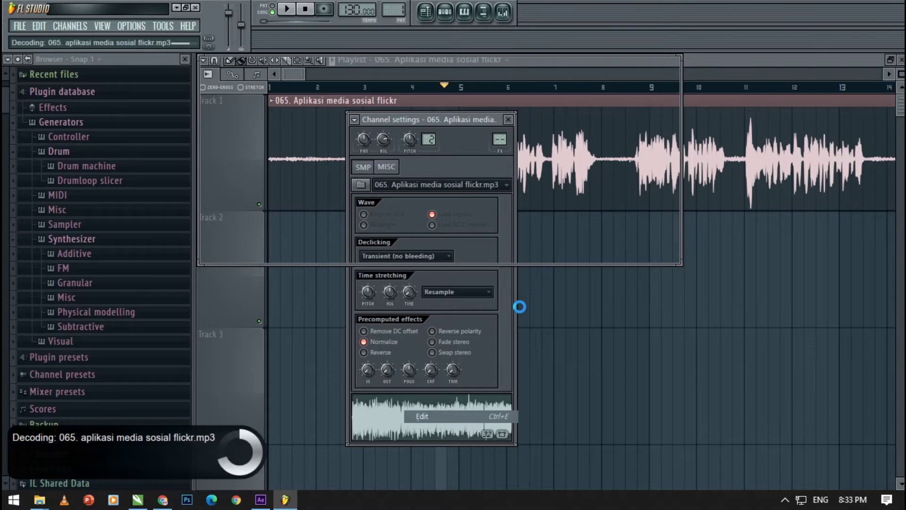
click(787, 502)
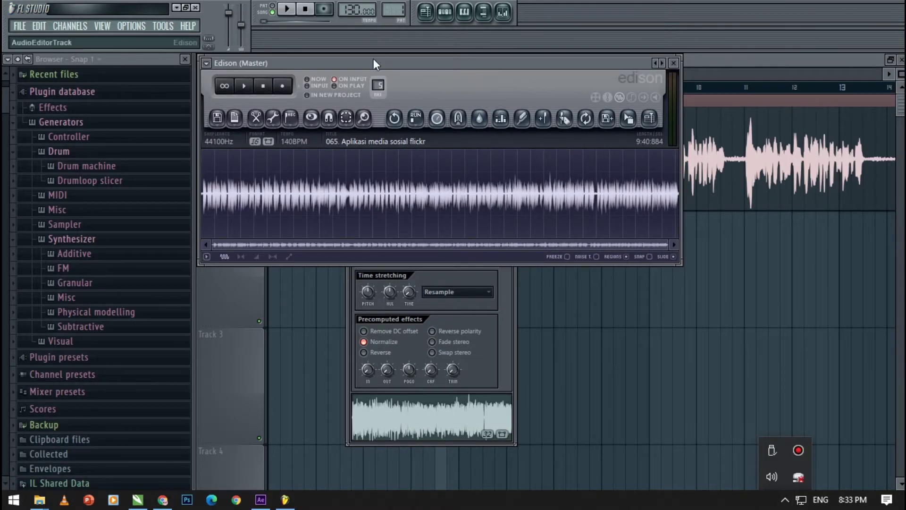
double_click(277, 65)
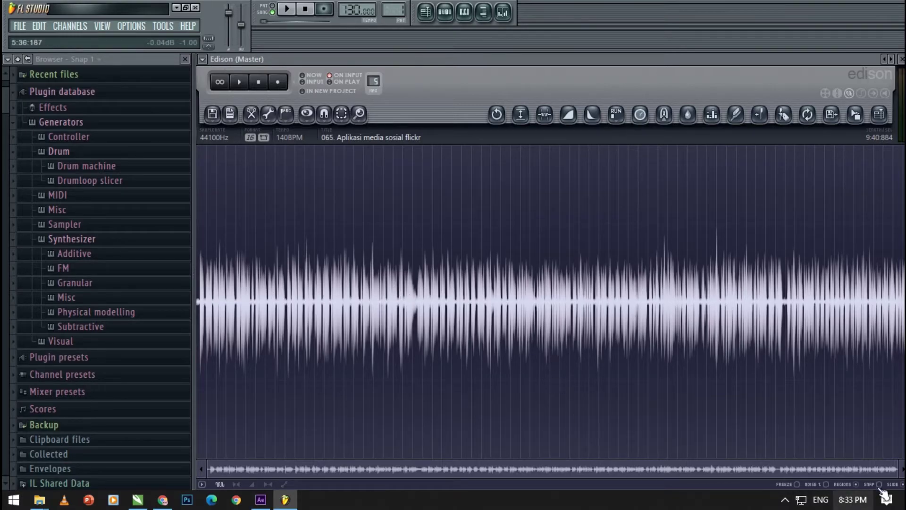
Select the silent opening before the first phrase, from 0.000 to 2.591, and acquire its noise profile in the denoise cleanup tool.
drag(902, 473, 220, 418)
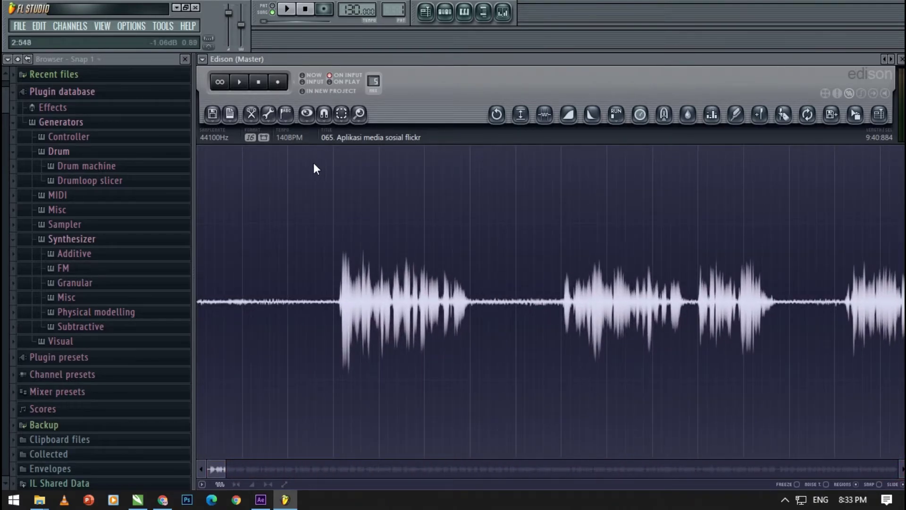
drag(315, 160, 242, 278)
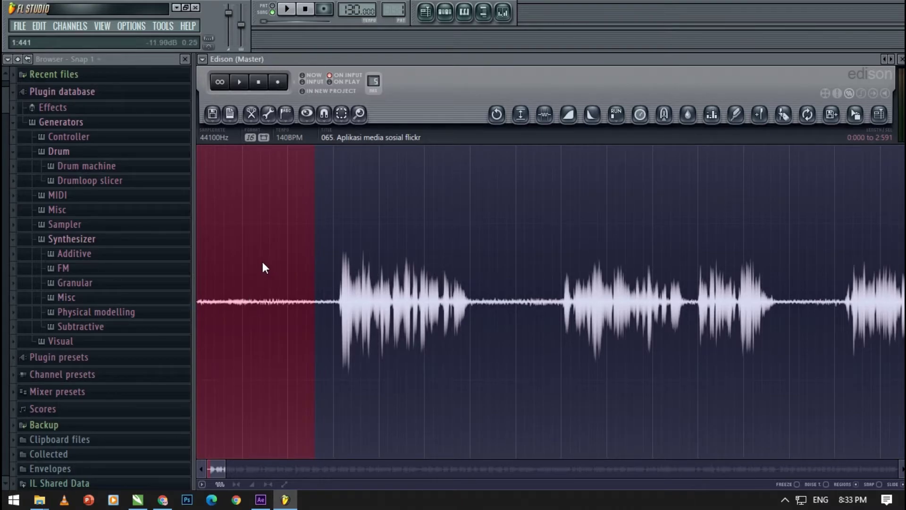
click(737, 116)
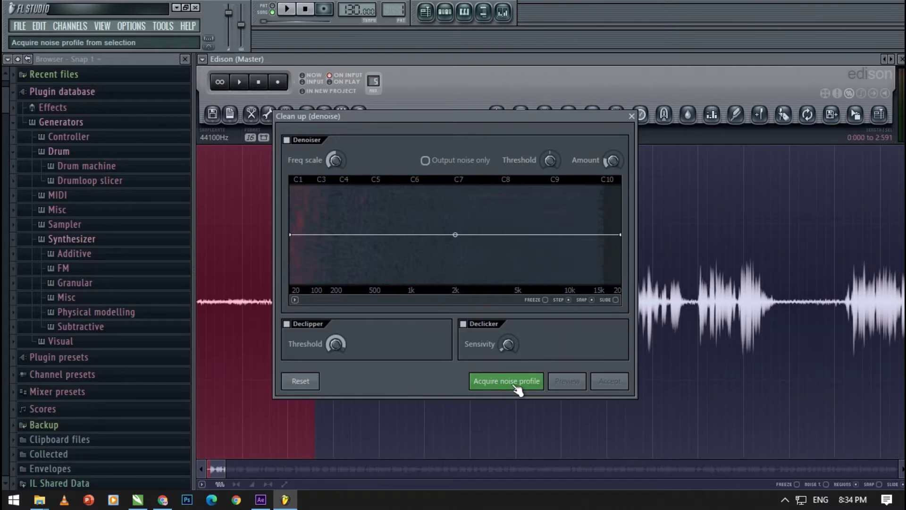
click(517, 389)
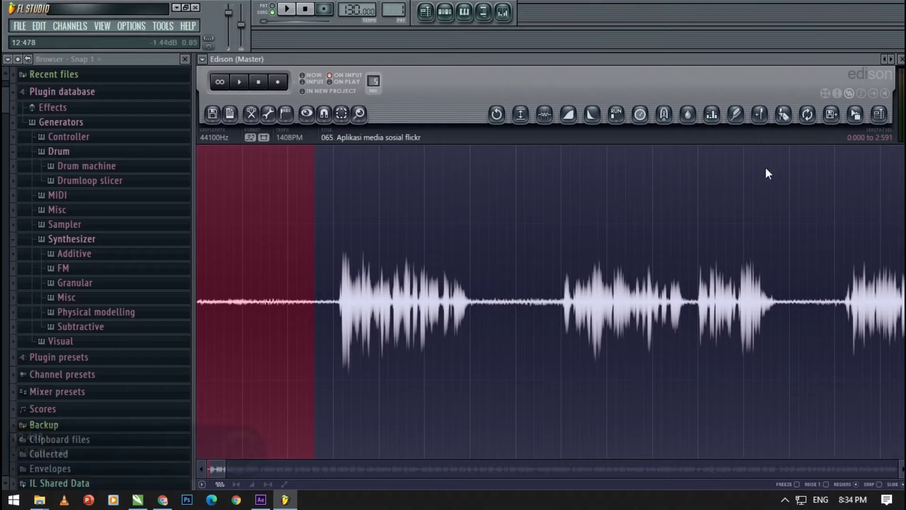
Select the opening of the recording from 0.000 to 17.538, preview the denoise cleanup on it and apply it.
shift+click(341, 208)
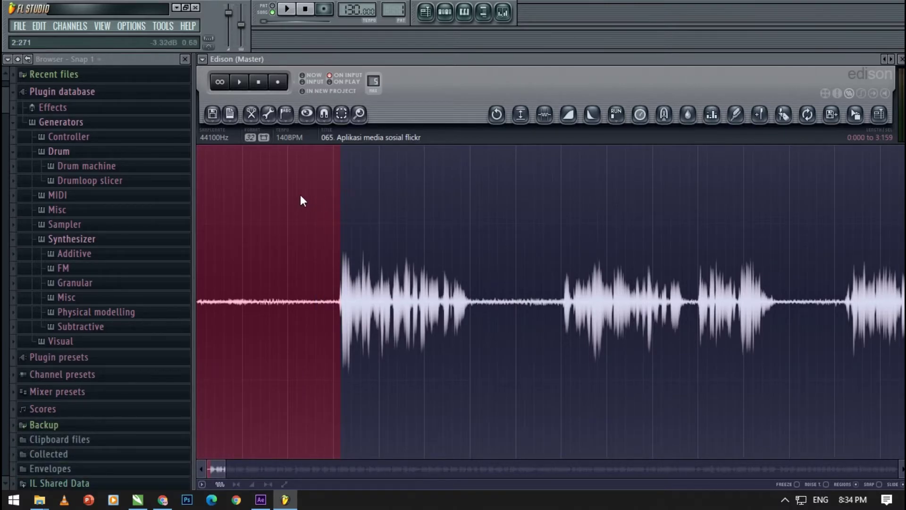
click(257, 198)
click(333, 202)
click(228, 194)
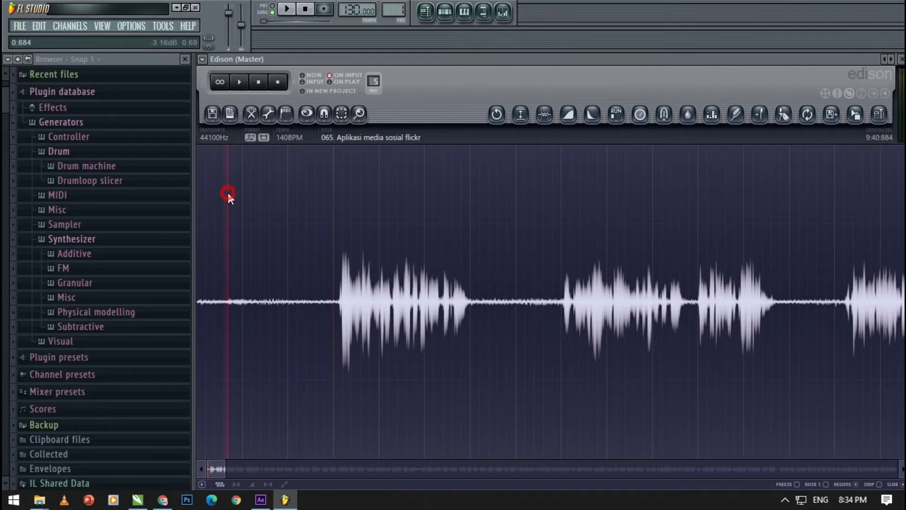
key(ctrl+a)
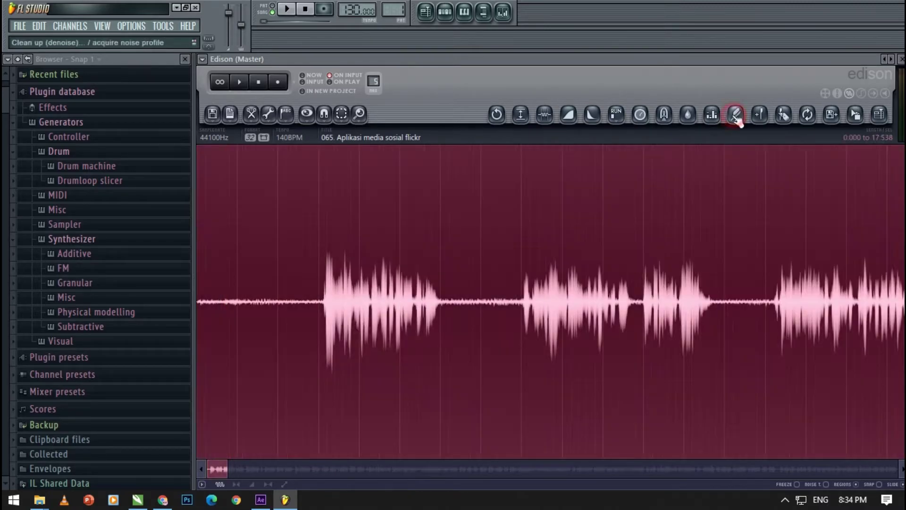
click(734, 114)
drag(389, 118, 384, 101)
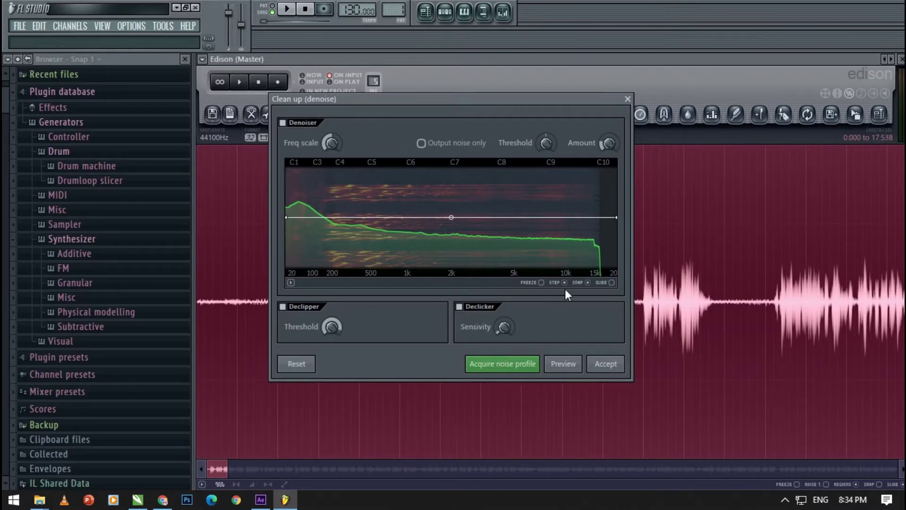
click(566, 369)
click(572, 373)
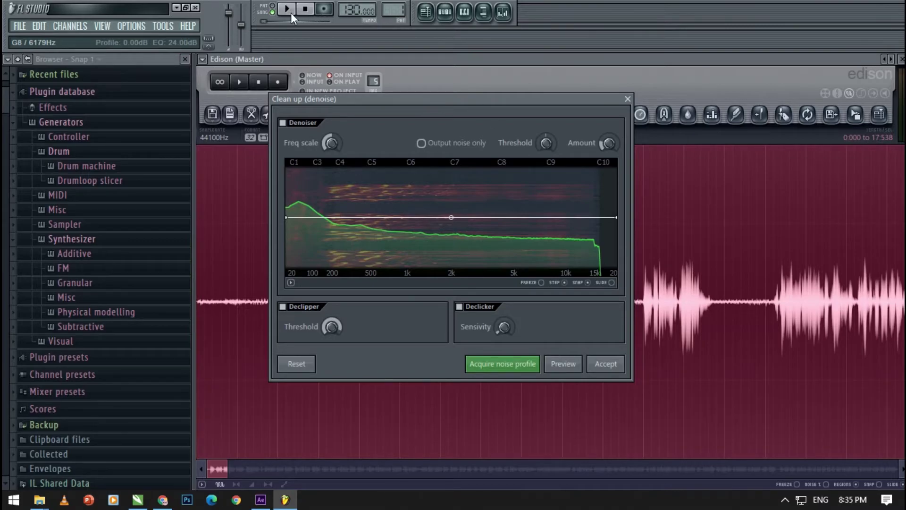
click(615, 367)
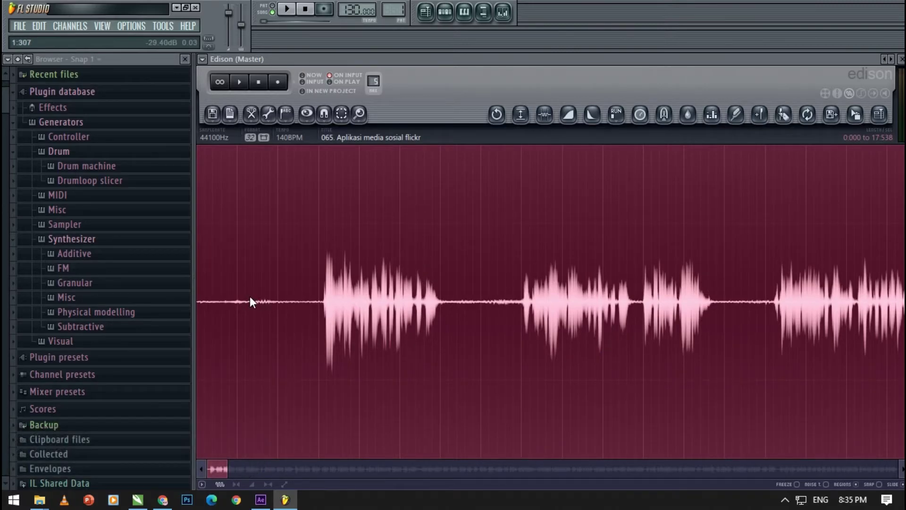
Compare the background noise by playing the song's original clip and Edison's denoised opening phrase in turn.
click(289, 9)
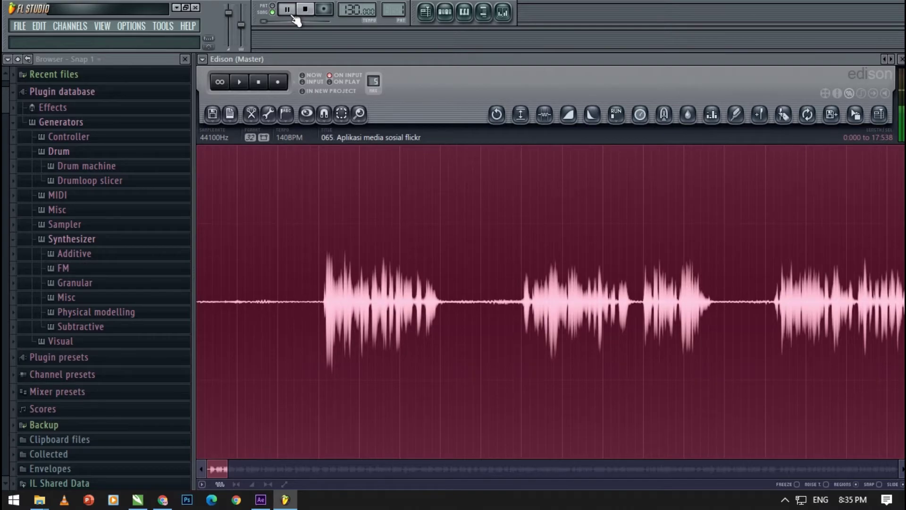
click(302, 10)
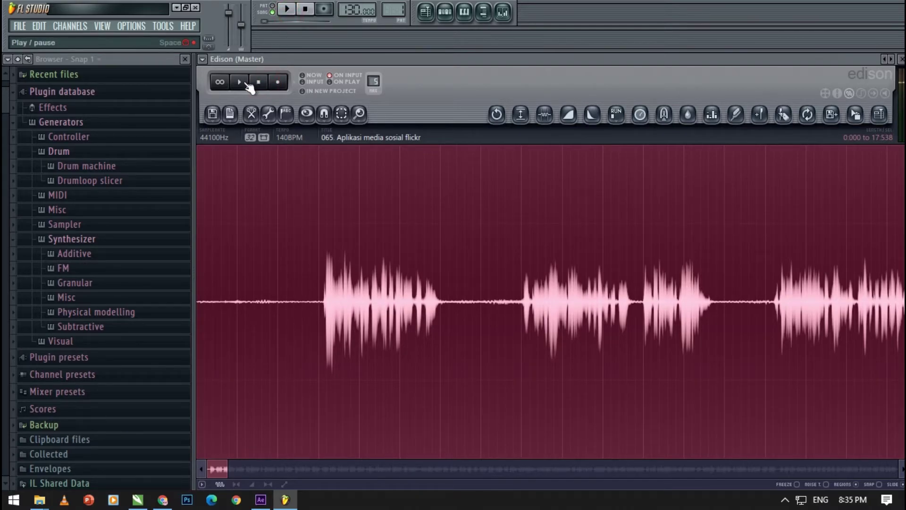
click(242, 84)
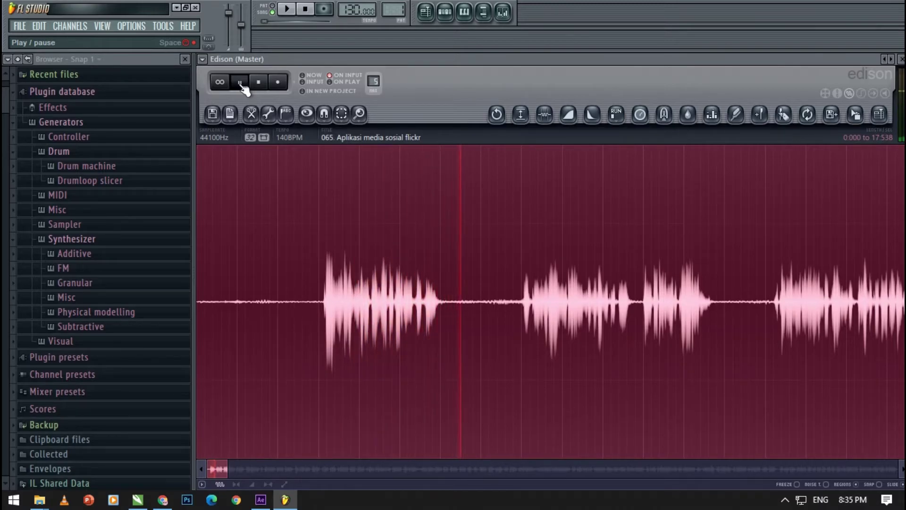
click(241, 84)
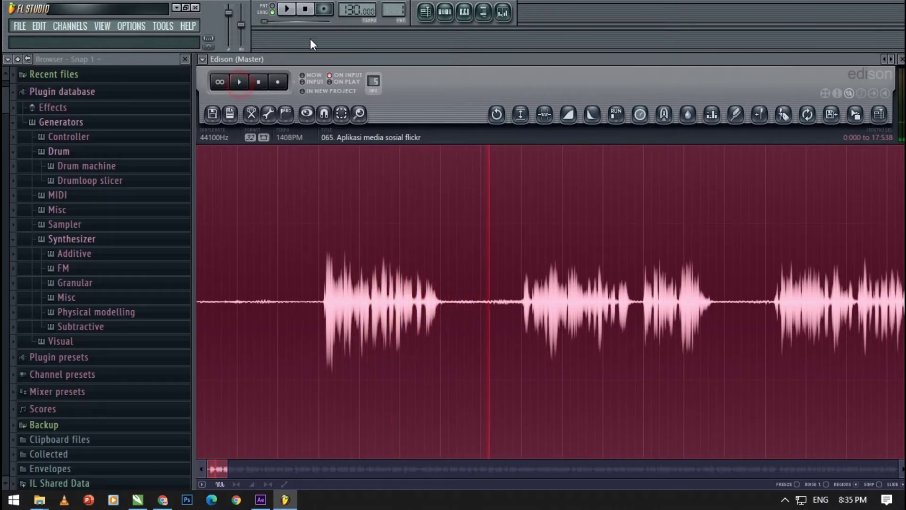
click(288, 10)
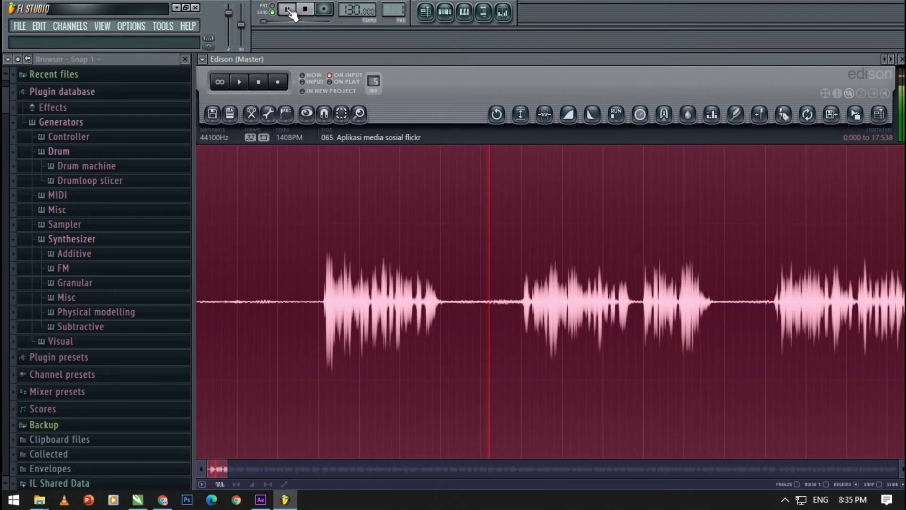
click(288, 10)
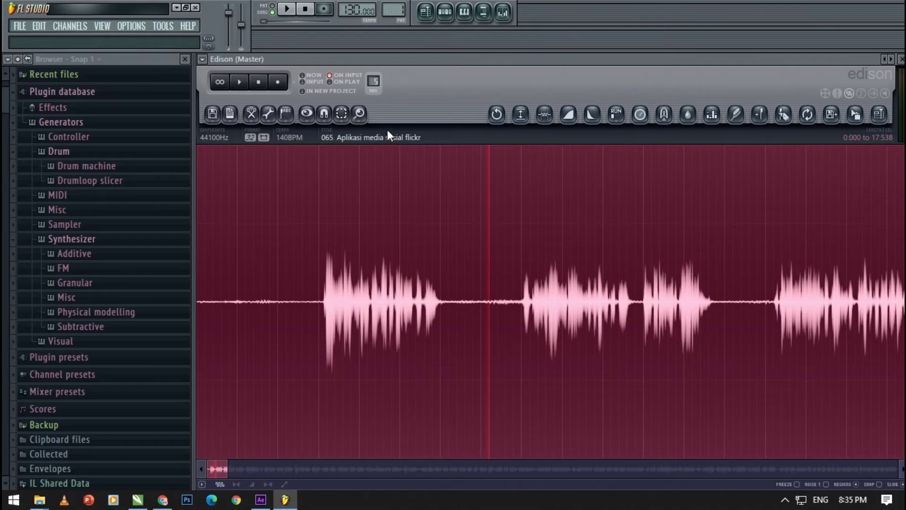
Clear the selection and apply the denoise cleanup with the acquired noise profile to the entire voice-over recording.
drag(227, 469, 254, 467)
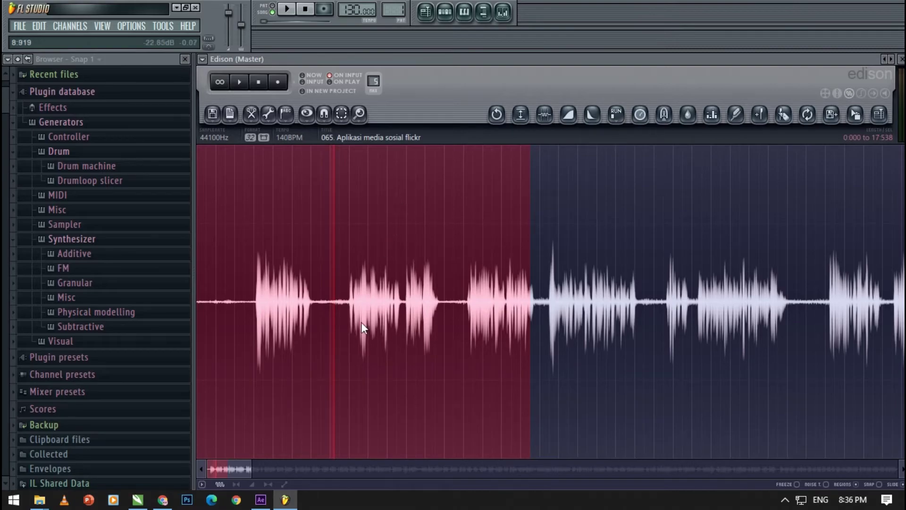
drag(255, 471, 900, 471)
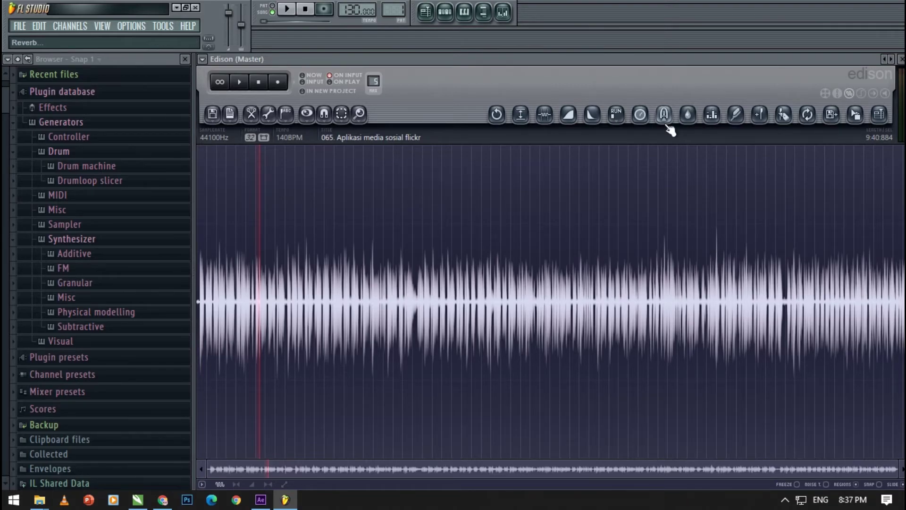
click(738, 116)
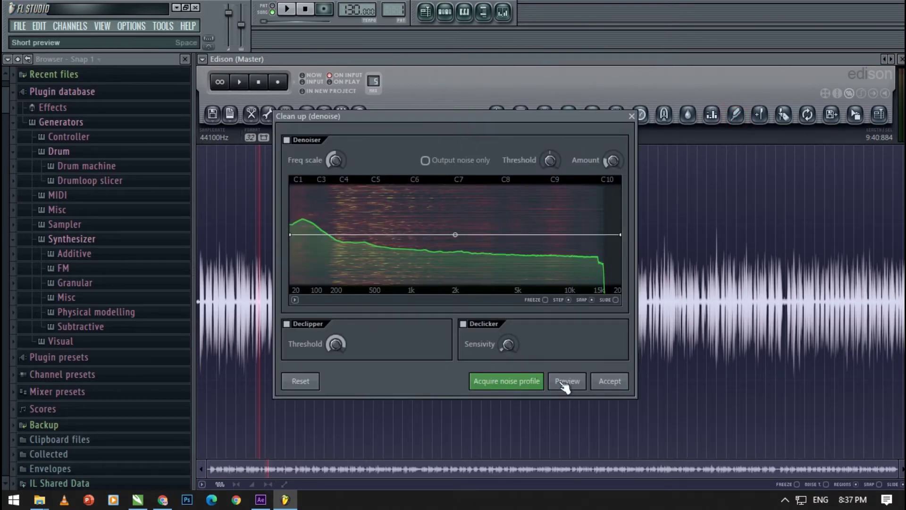
click(609, 382)
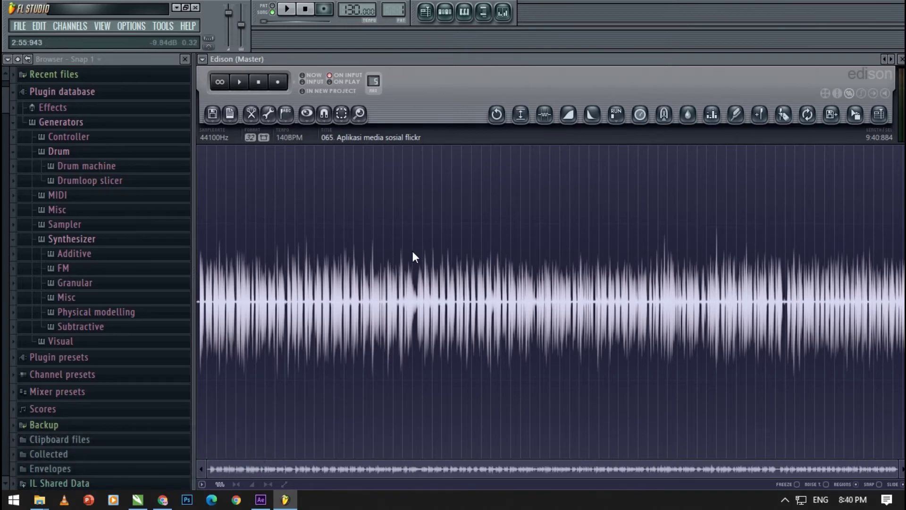
Inspect the pauses between phrases in the denoised waveform, from the middle of the recording back to its beginning.
scroll(443, 284, up, 5)
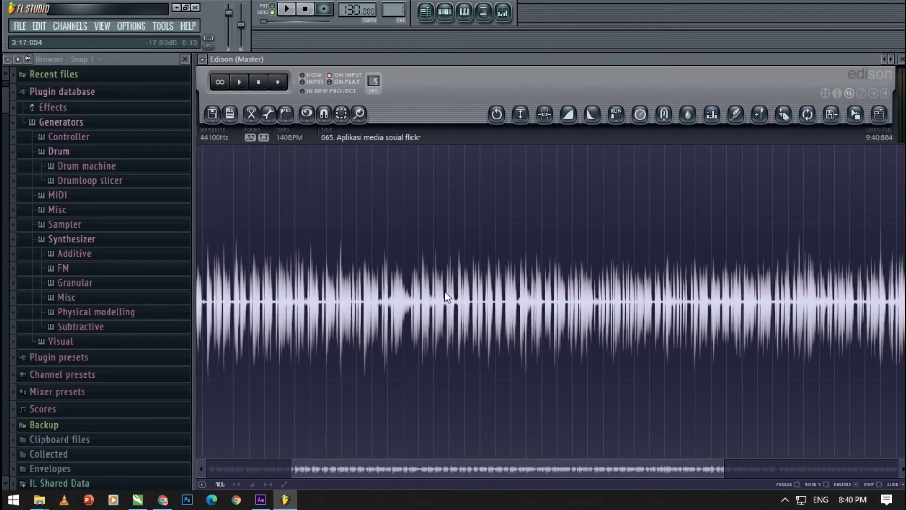
scroll(299, 271, down, 3)
scroll(339, 239, up, 2)
scroll(506, 316, up, 3)
scroll(505, 316, down, 5)
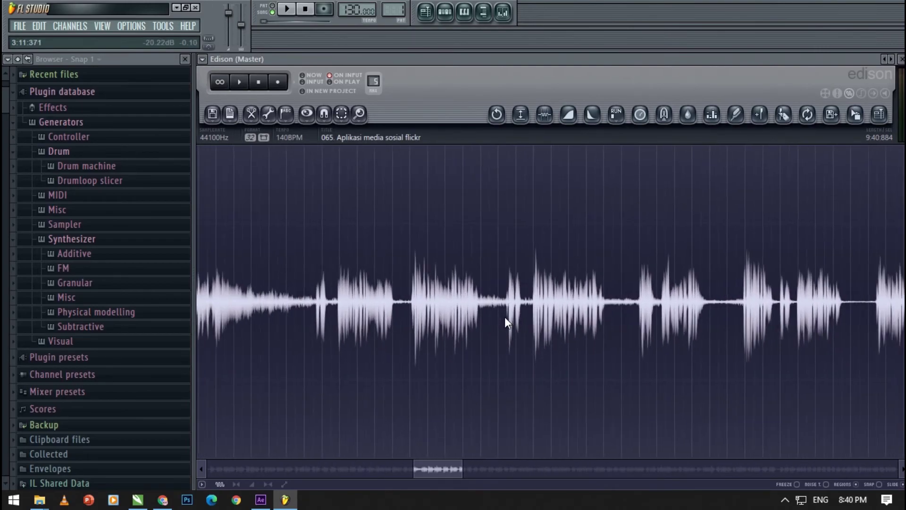
drag(517, 476, 255, 471)
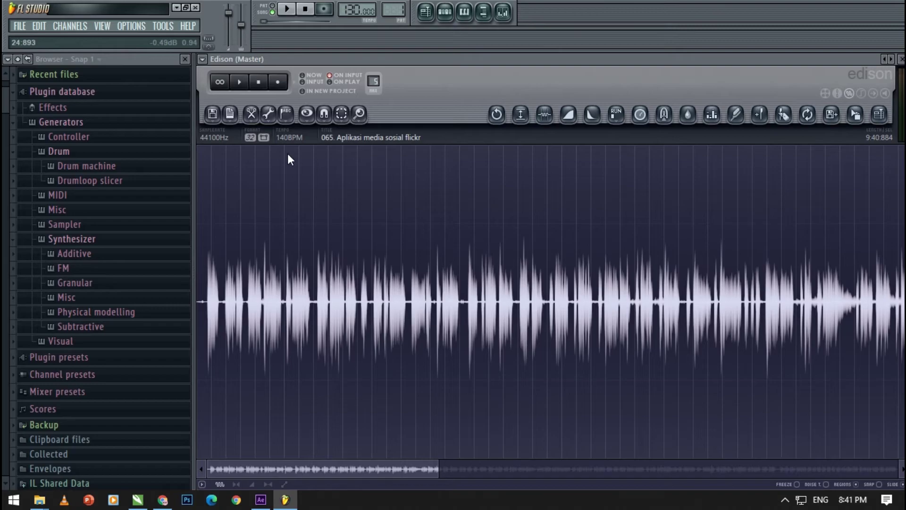
Start saving the cleaned sample to a file and choose the Flickr video's (Footage) folder on Local Disk (D:) as the location.
click(212, 115)
click(261, 156)
click(40, 170)
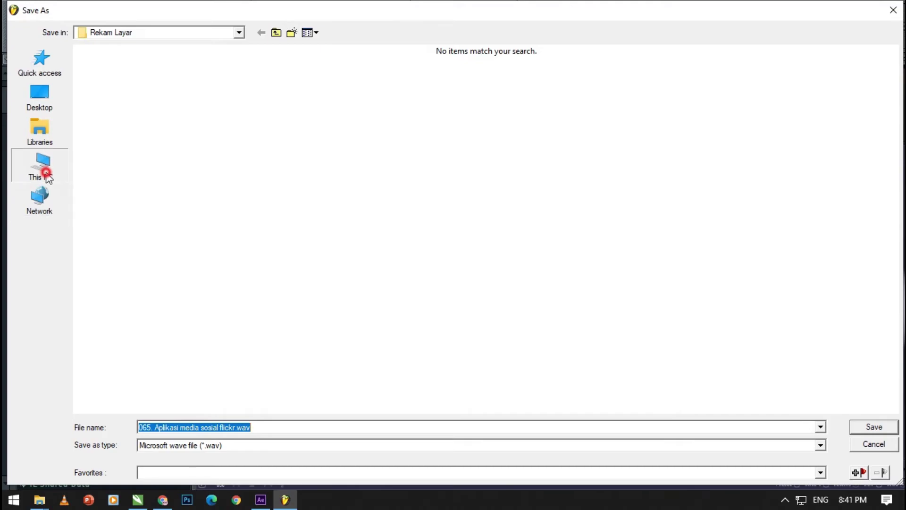
click(473, 160)
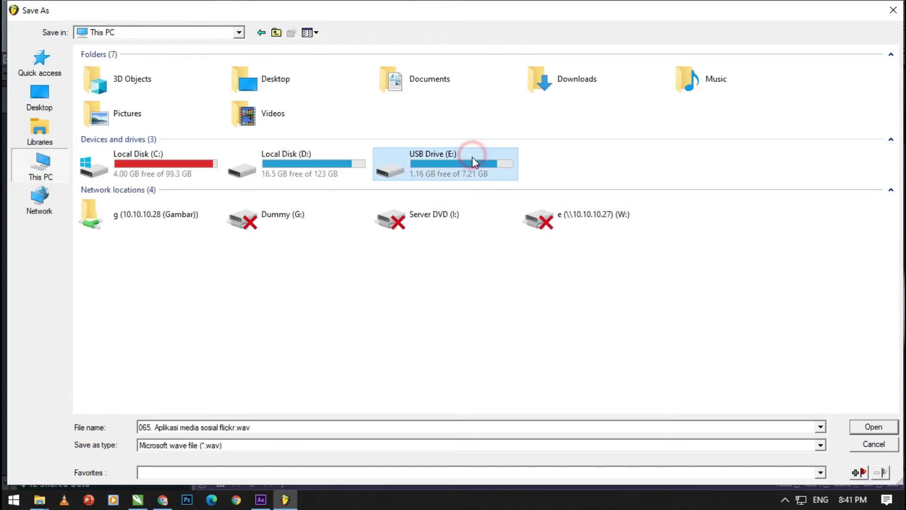
double_click(339, 166)
double_click(665, 102)
double_click(665, 102)
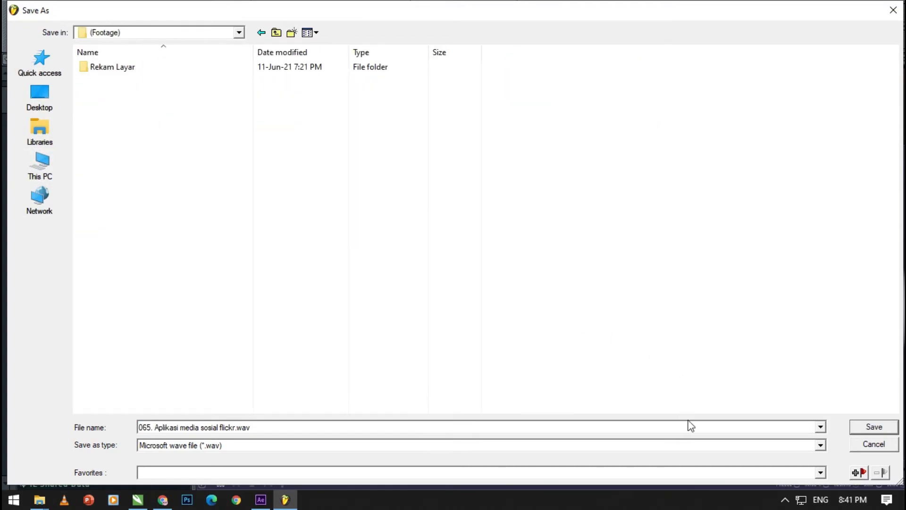
Save the recording as 065. Aplikasi media sosial flickr.mp3 in MPEG 3 format, adjusting the bitrate and accepting the export options.
click(670, 445)
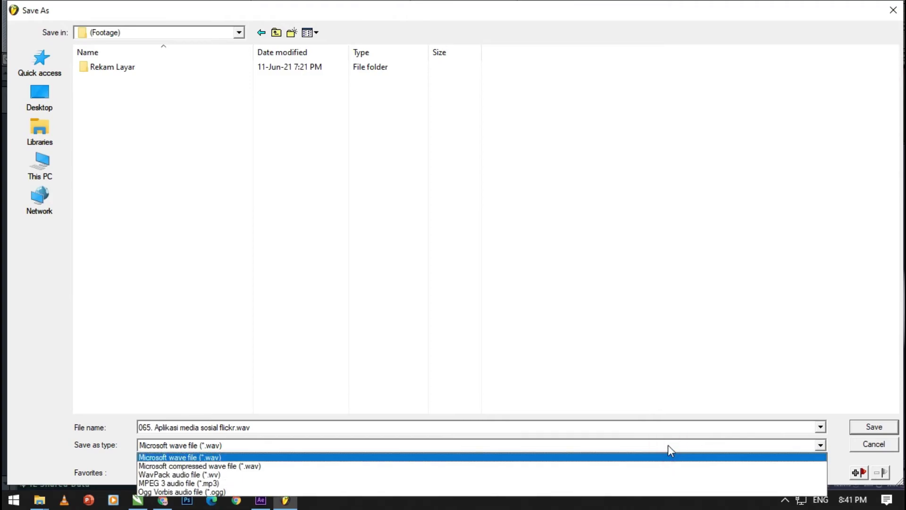
click(215, 484)
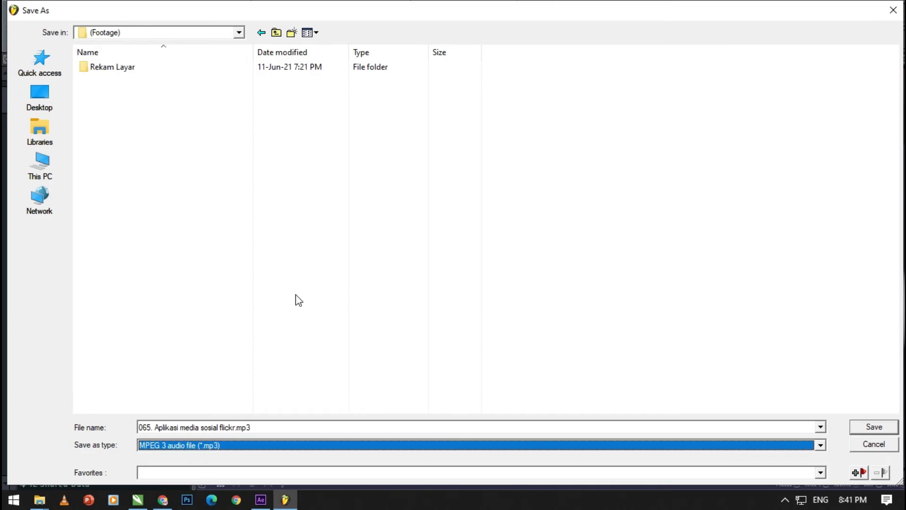
click(872, 428)
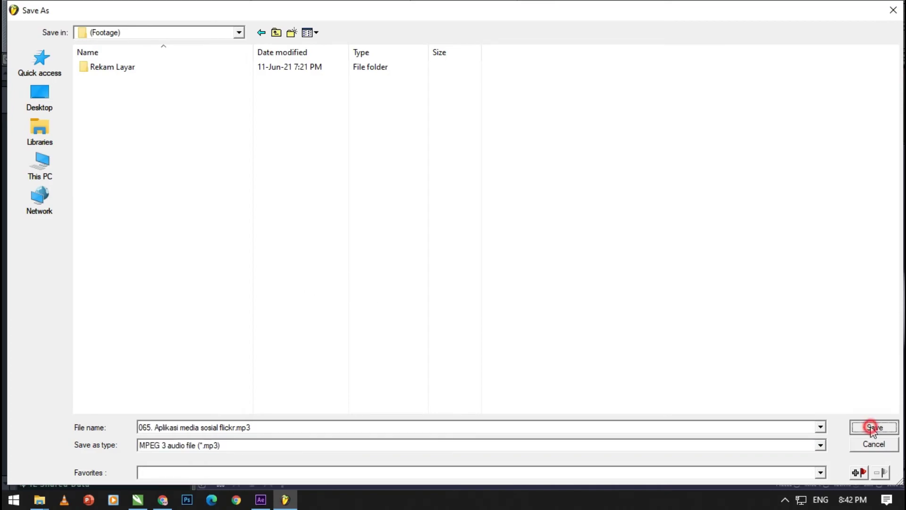
drag(429, 210, 384, 166)
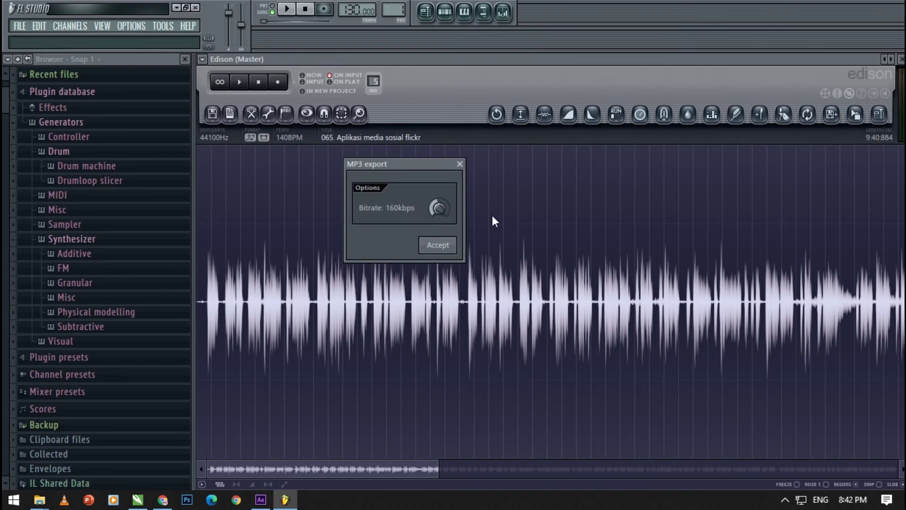
mouse_move(439, 207)
mouse_down()
mouse_move(438, 189)
mouse_move(439, 205)
mouse_up()
click(438, 245)
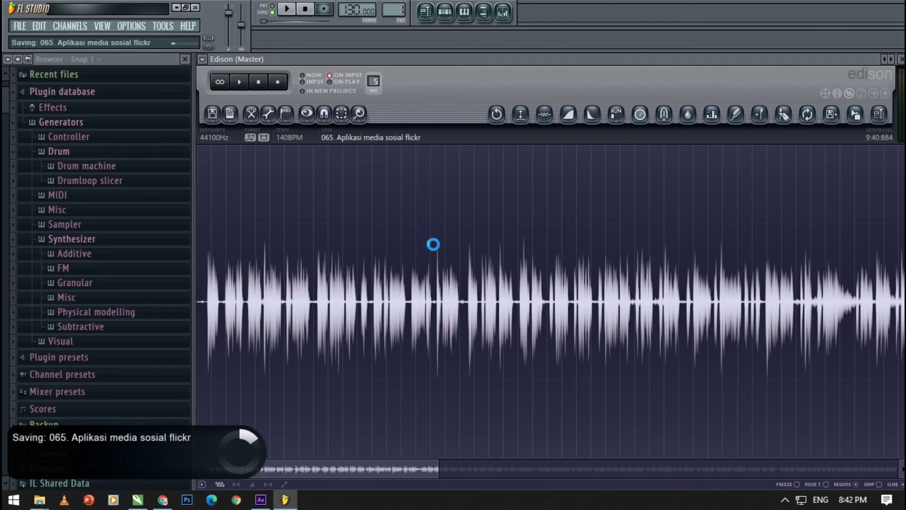
Switch to File Explorer's Rekam Layar window and go up to the (Footage) folder holding the exported MP3.
click(40, 499)
mouse_move(113, 461)
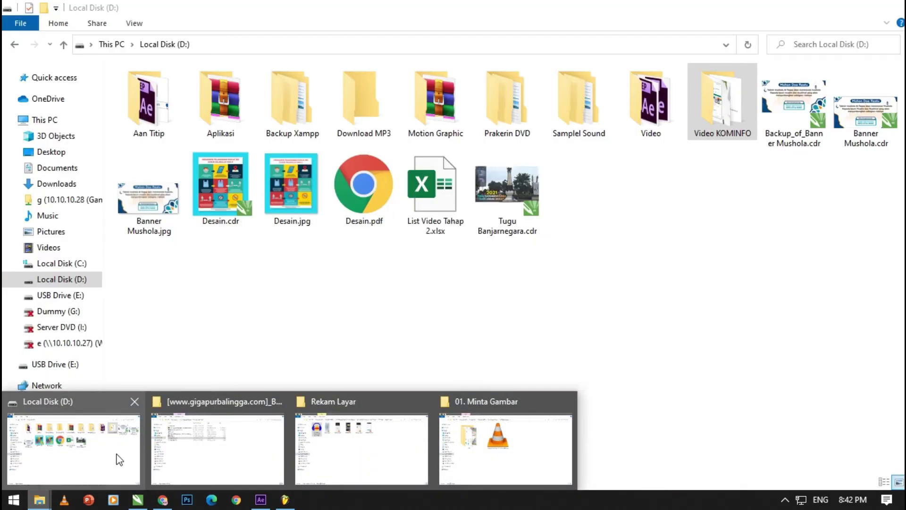
mouse_move(551, 482)
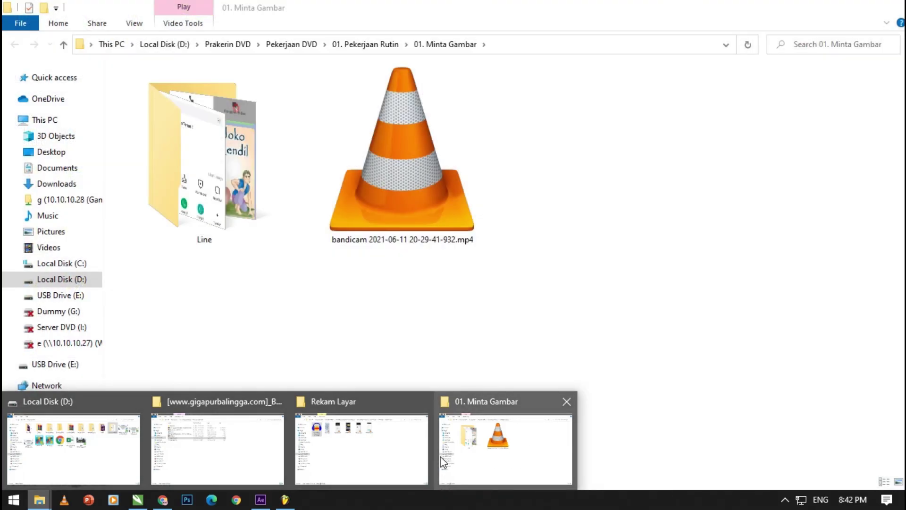
click(325, 437)
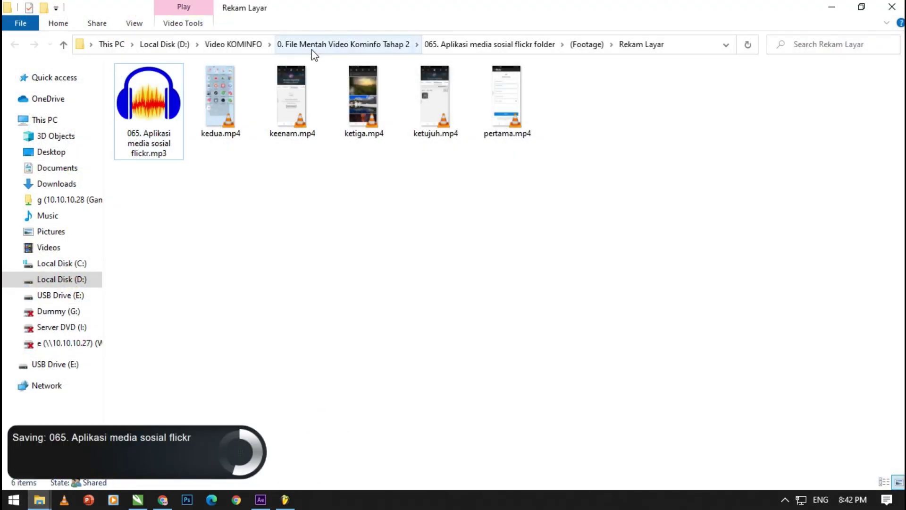
click(578, 46)
click(419, 230)
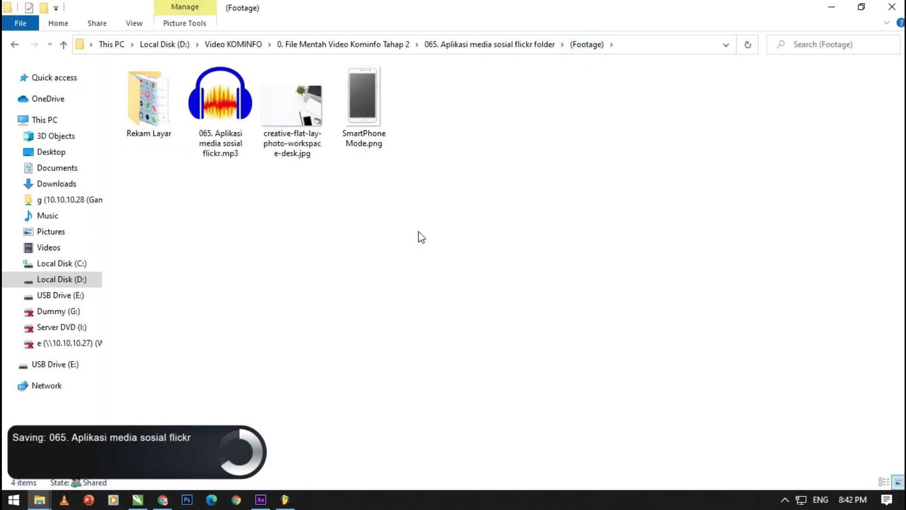
Show the (Footage) folder in Details layout and widen the Name column to fit the full file names.
click(134, 24)
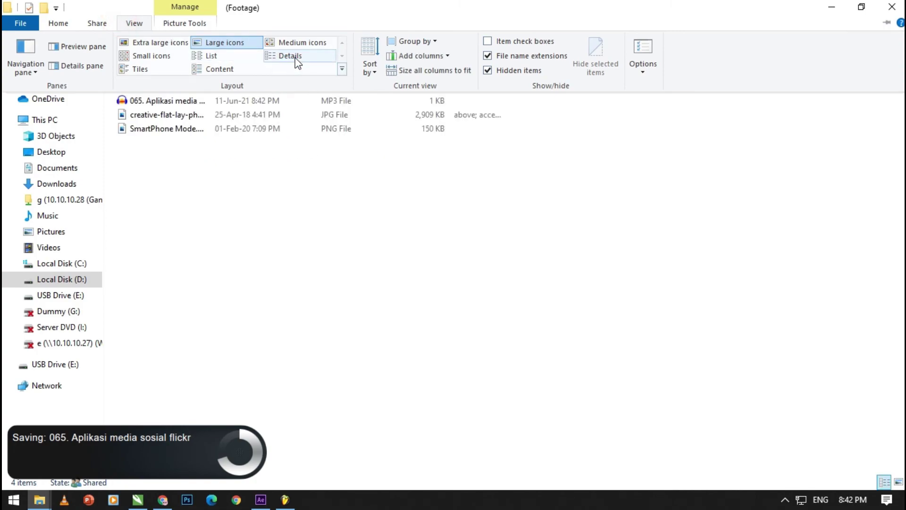
click(281, 56)
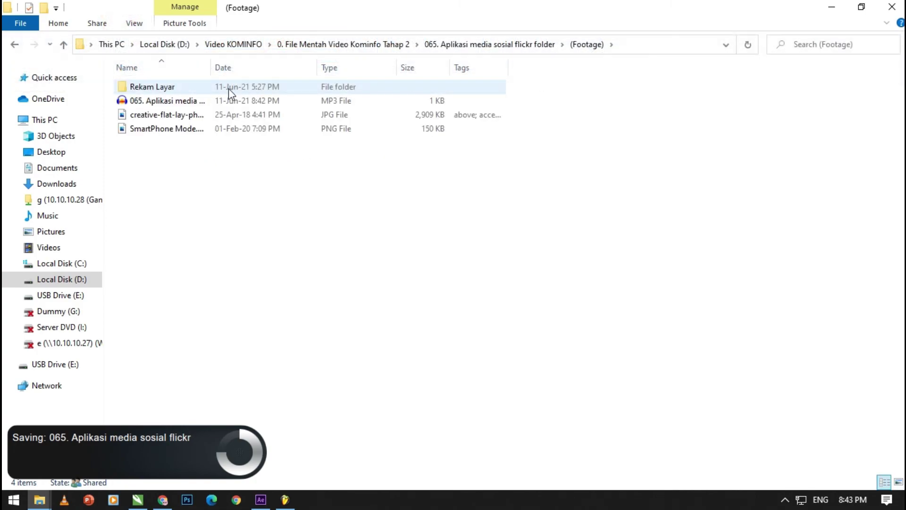
drag(212, 70, 453, 69)
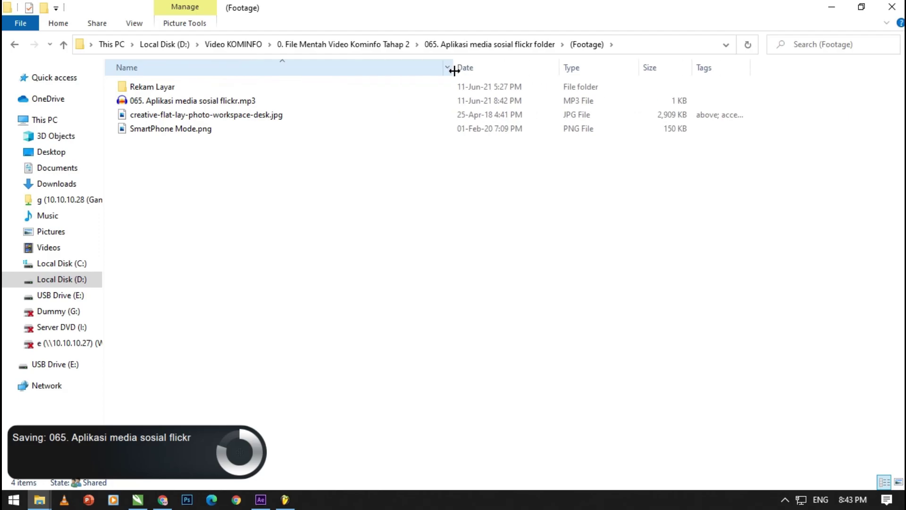